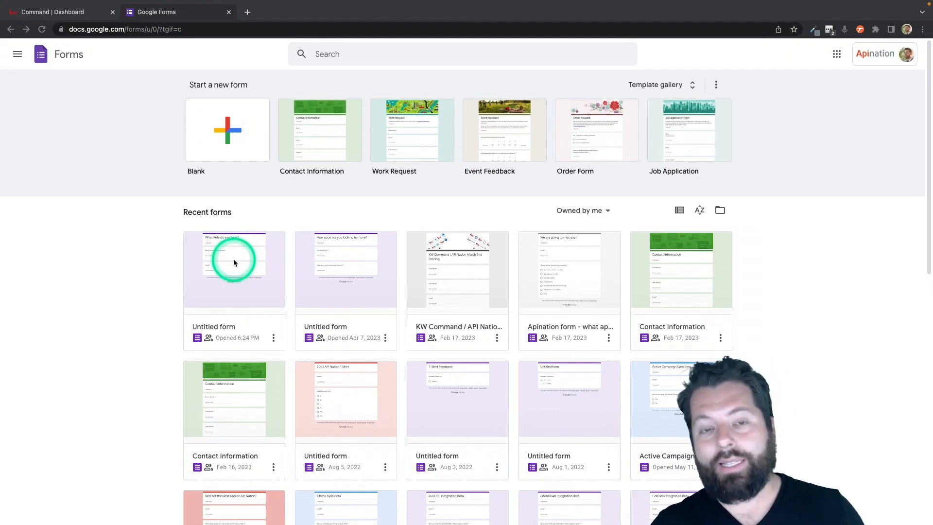
# - Open the "What Pets do you have?" form and add a short answer question titled "First Name"
pyautogui.click(234, 263)
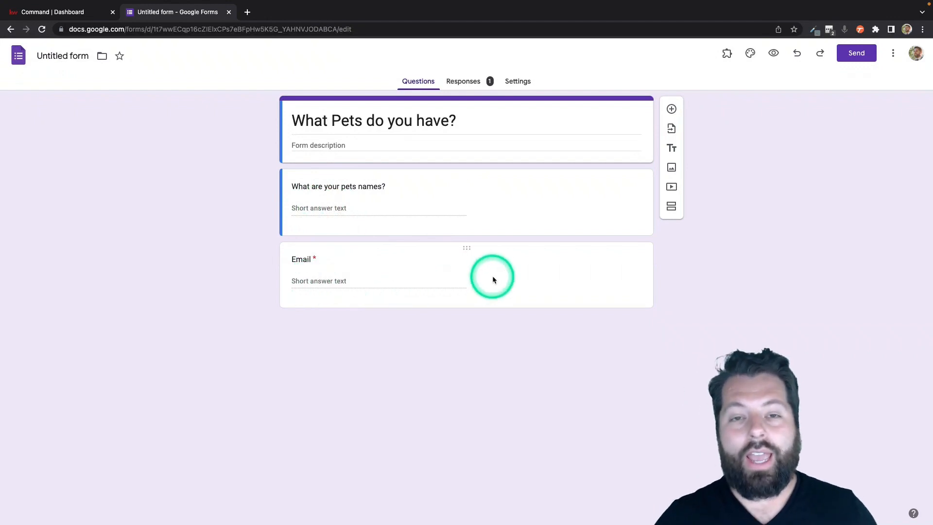
pyautogui.click(672, 110)
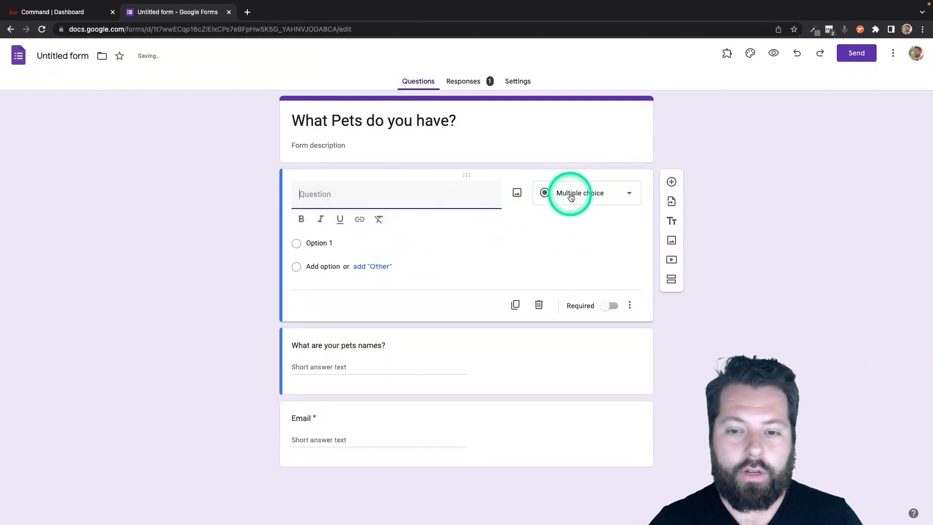
pyautogui.click(571, 196)
pyautogui.click(581, 137)
pyautogui.click(397, 192)
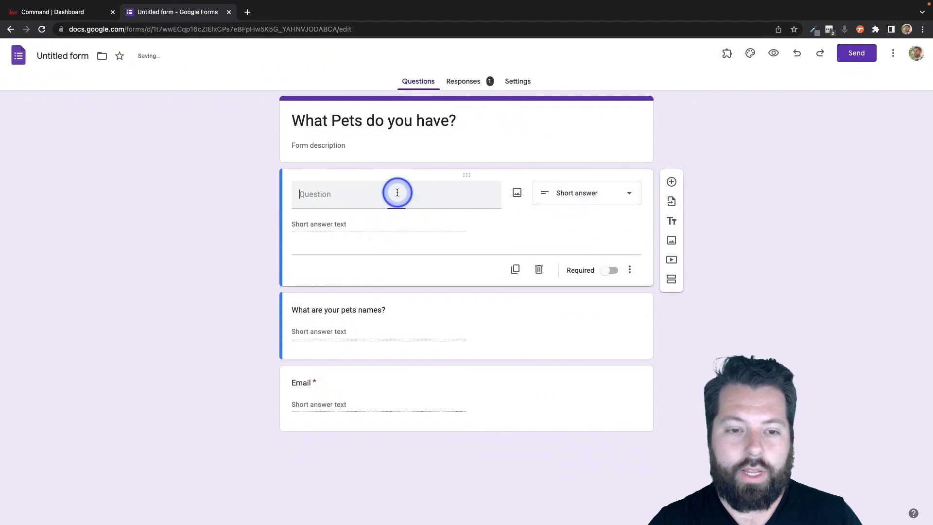
pyautogui.write('First Name')
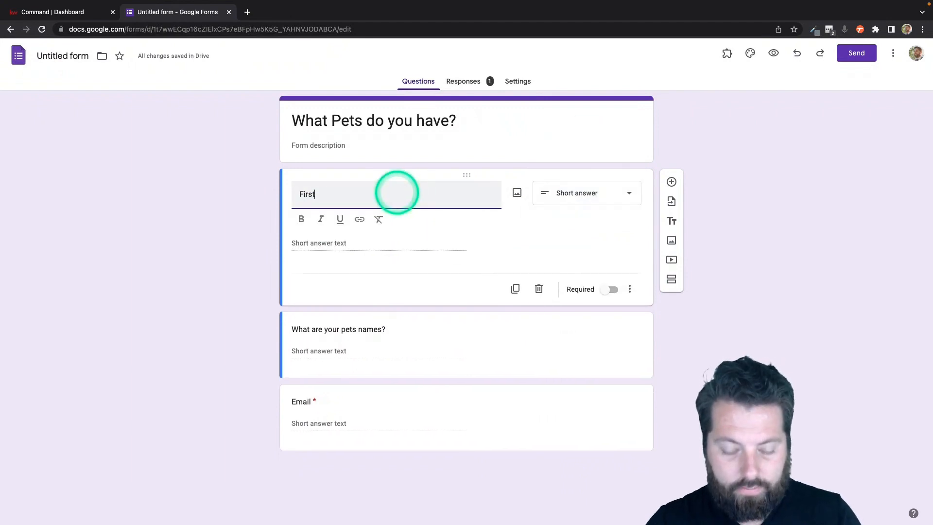
# - Duplicate the First Name question, retitle the copy "Last Name", and preview the form
pyautogui.click(522, 284)
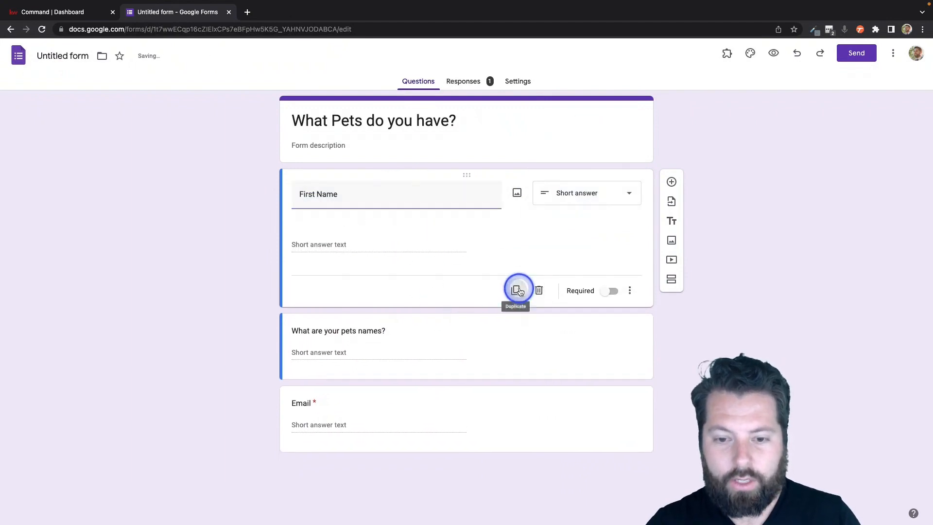
pyautogui.doubleClick(305, 269)
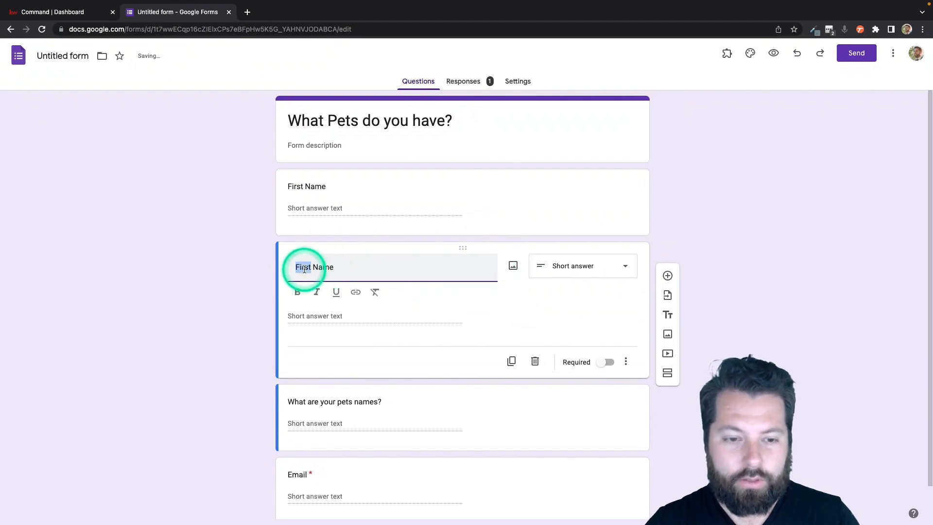
pyautogui.write('Last Name')
pyautogui.press('Delete')
pyautogui.press('Delete')
pyautogui.press('Delete')
pyautogui.press('Delete')
pyautogui.press('Delete')
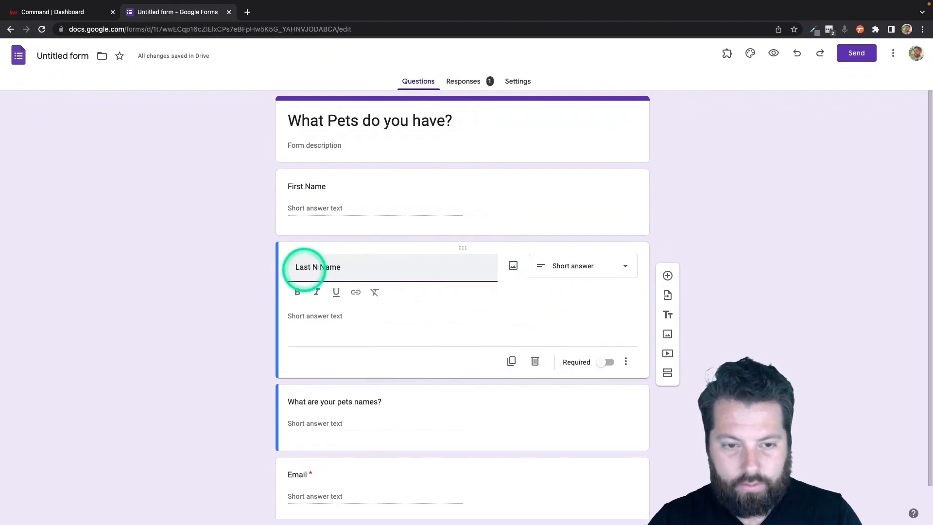
pyautogui.click(683, 241)
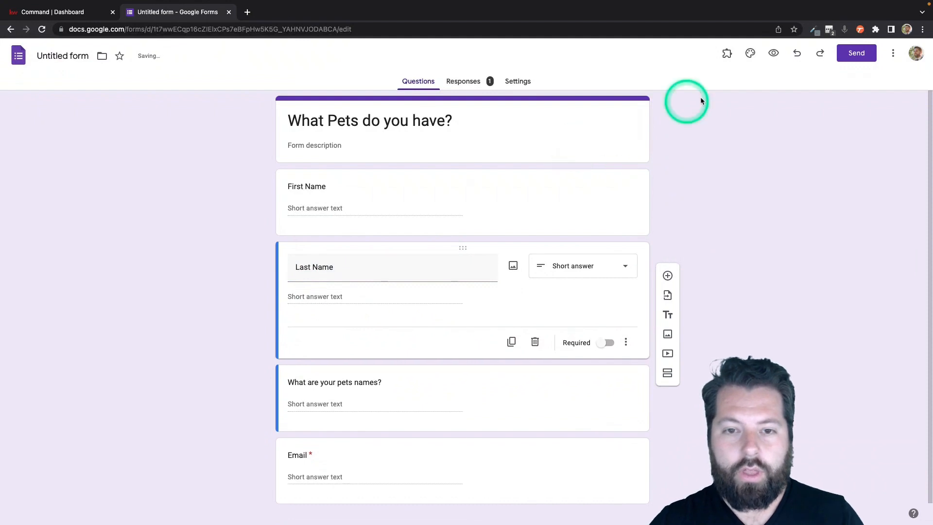
pyautogui.click(774, 54)
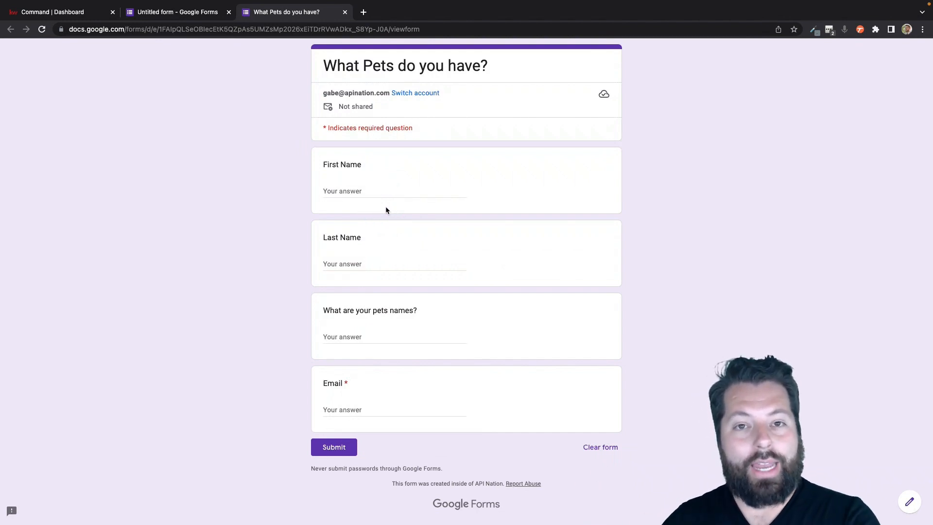
# - Return to the form editor and link its responses to a new spreadsheet named "Pet question Note to Command"
pyautogui.click(172, 12)
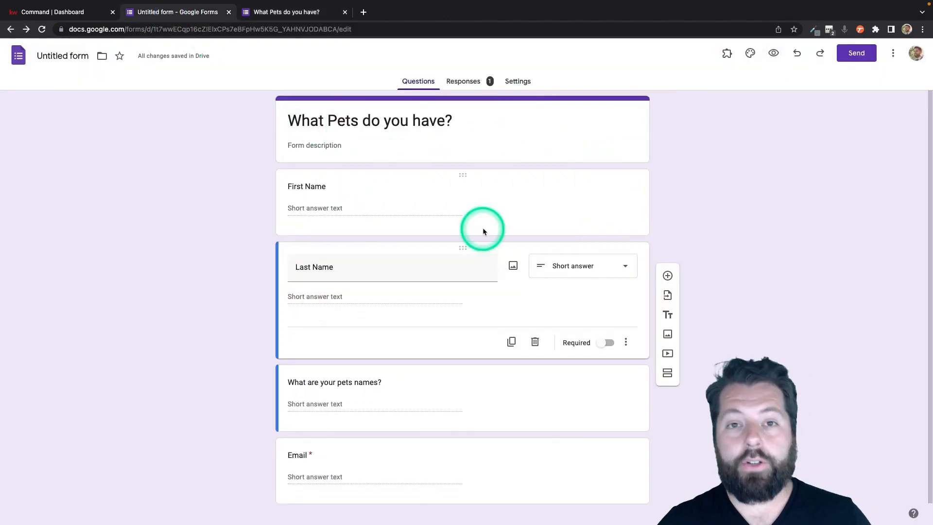
pyautogui.click(464, 81)
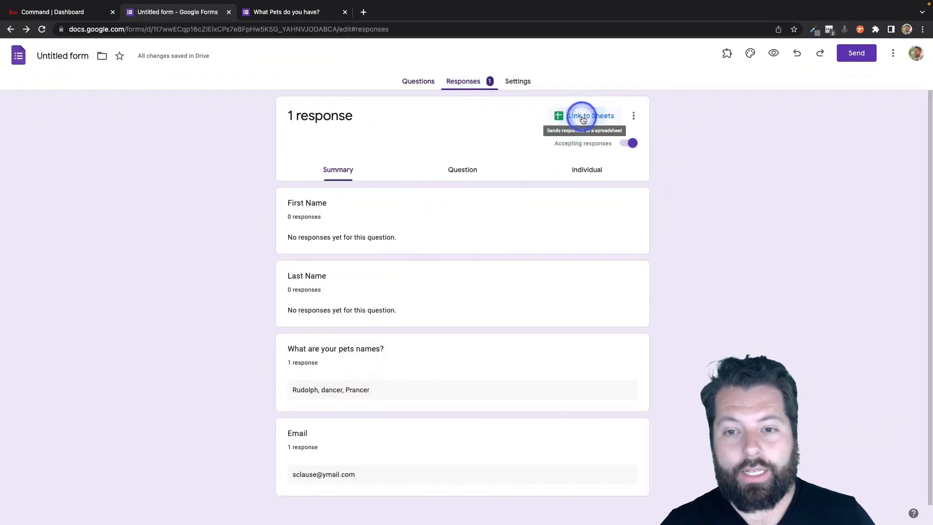
pyautogui.click(583, 117)
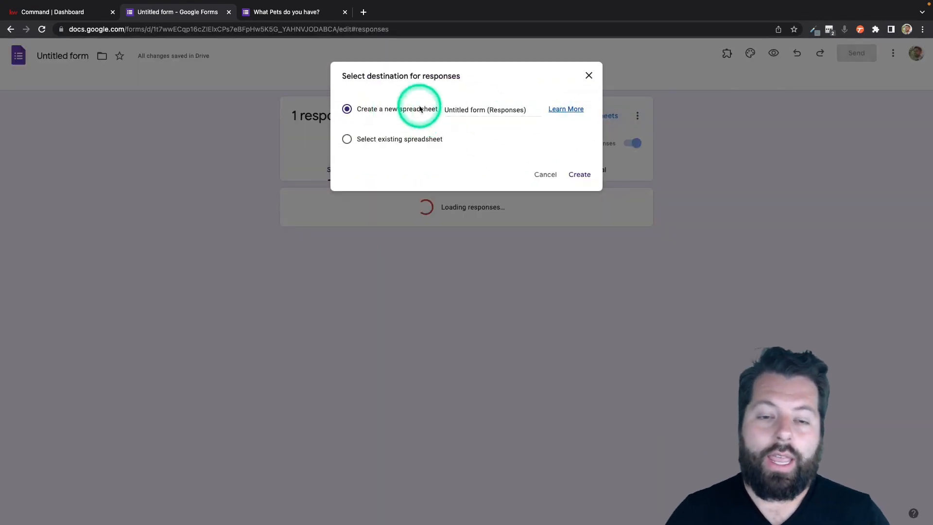
pyautogui.tripleClick(490, 111)
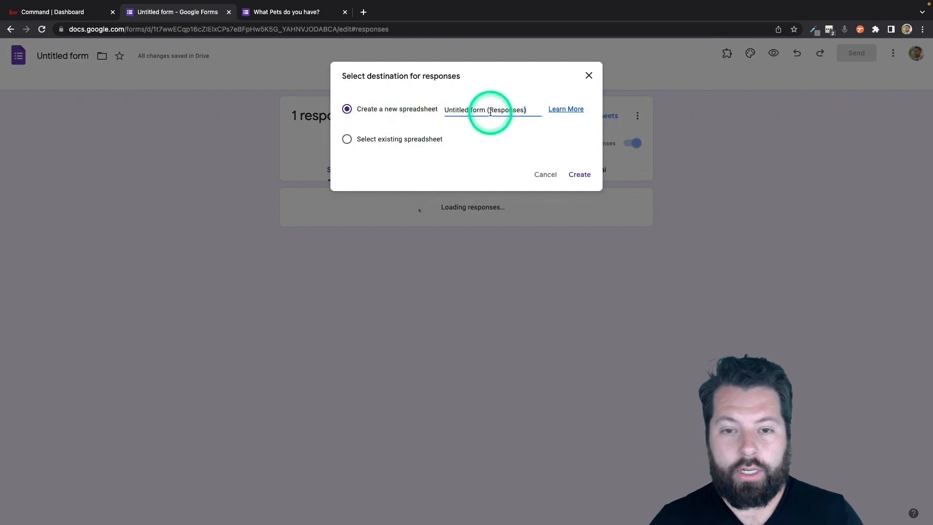
pyautogui.write('Pet ')
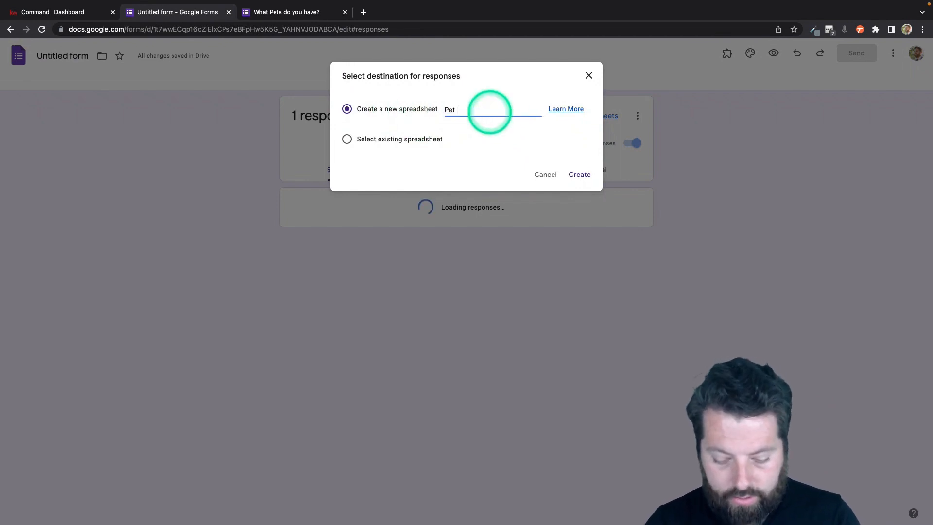
pyautogui.write('question No')
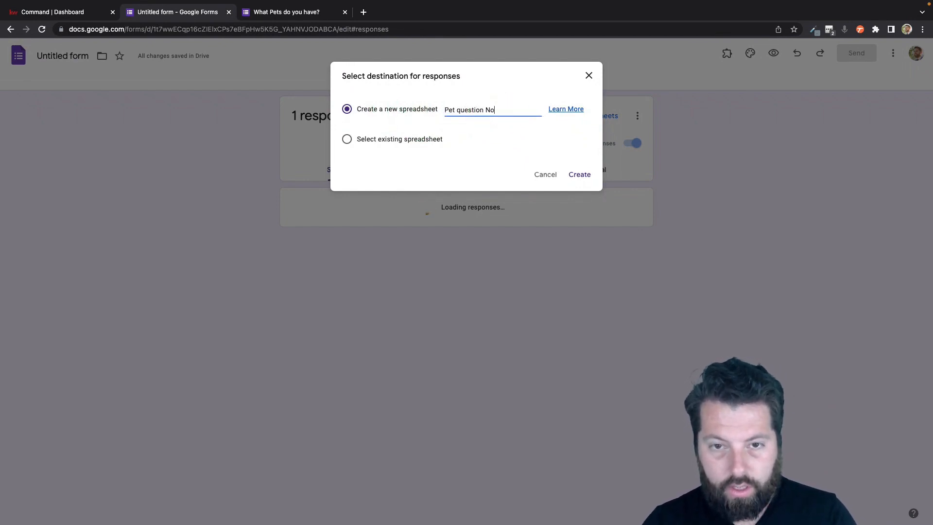
pyautogui.write('te to ')
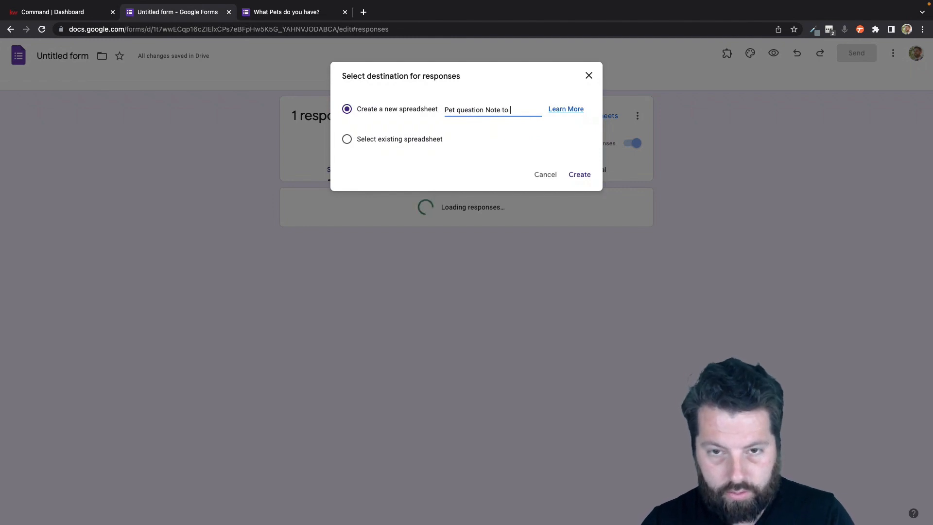
pyautogui.write('Command')
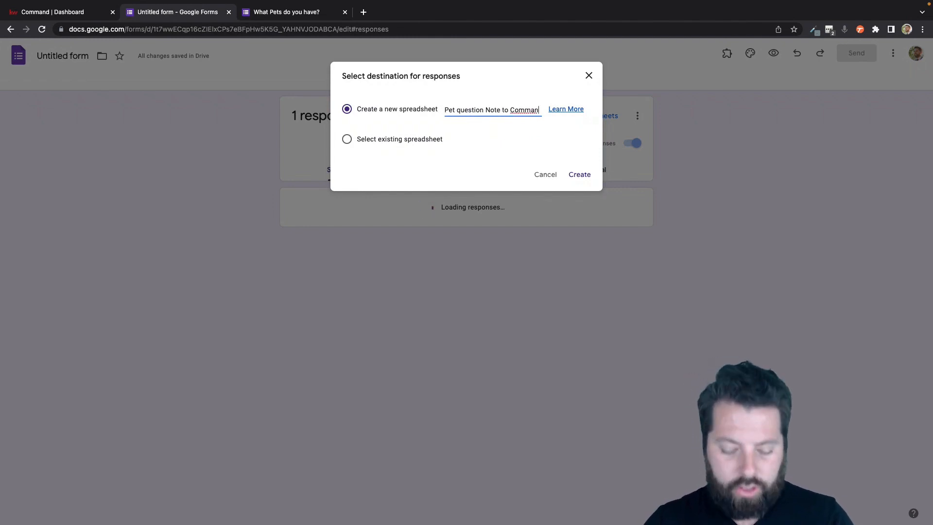
pyautogui.click(570, 191)
pyautogui.click(579, 176)
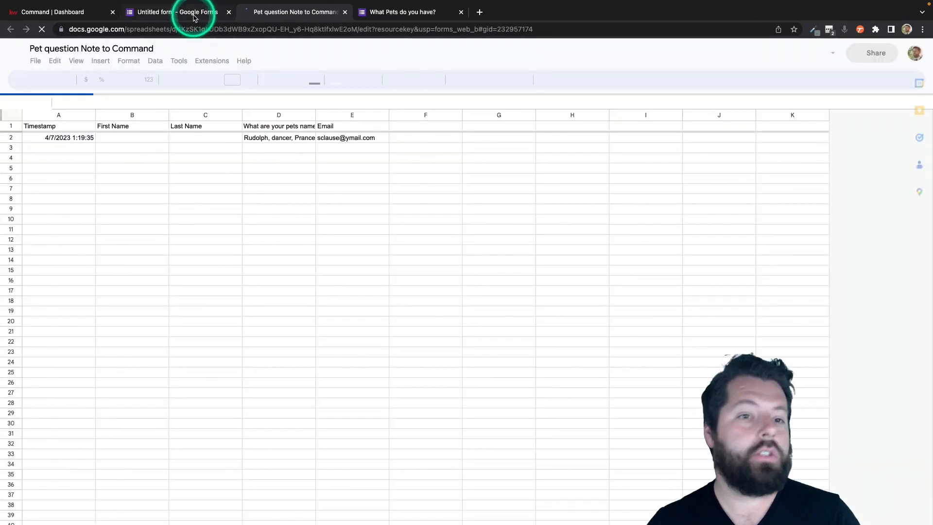
# - Review the form's questions and compare them with the pet names and email columns in the linked response spreadsheet
pyautogui.click(193, 18)
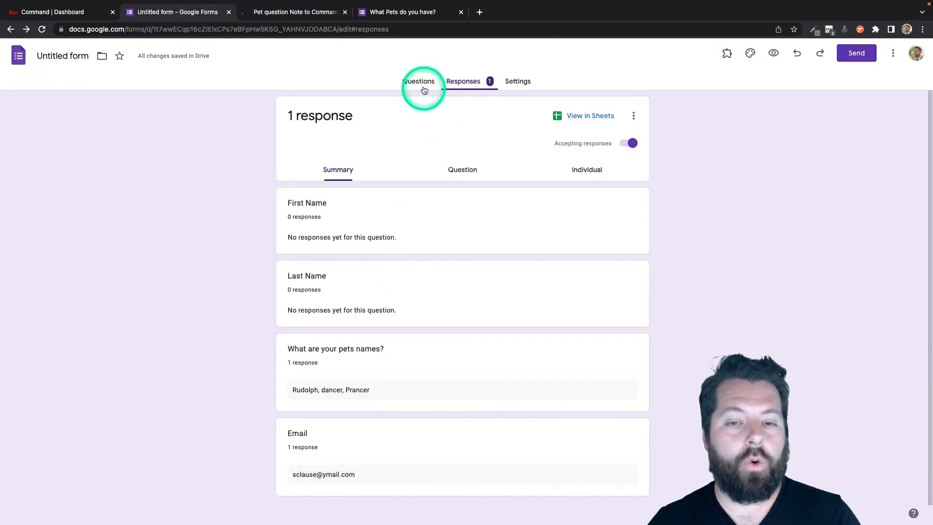
pyautogui.click(424, 90)
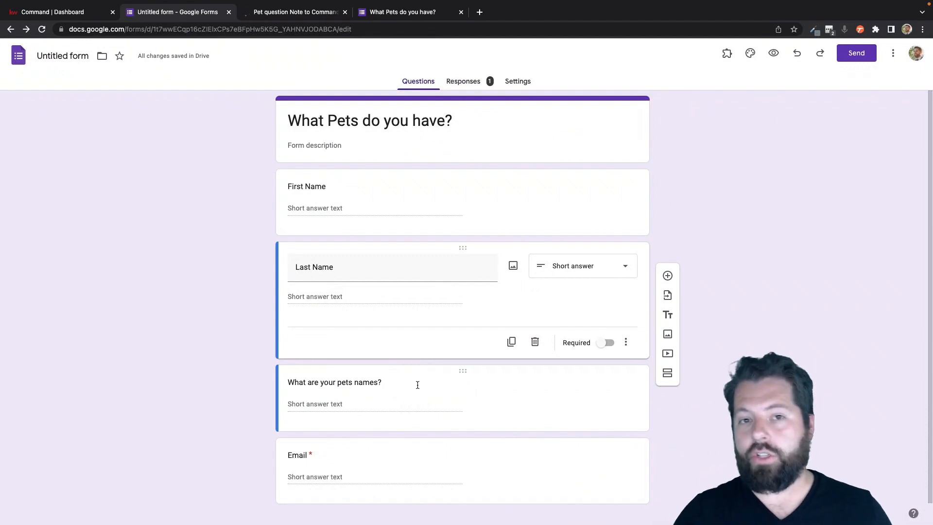
pyautogui.click(315, 15)
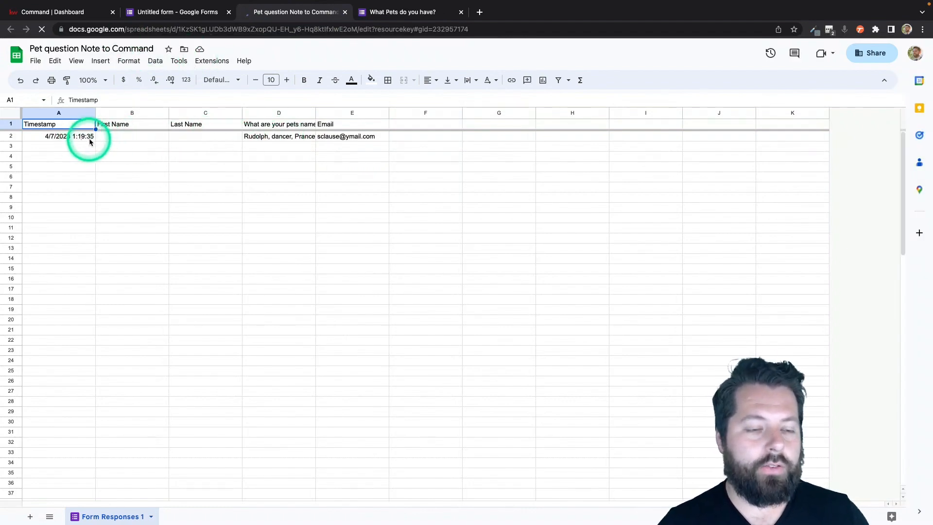
pyautogui.click(274, 141)
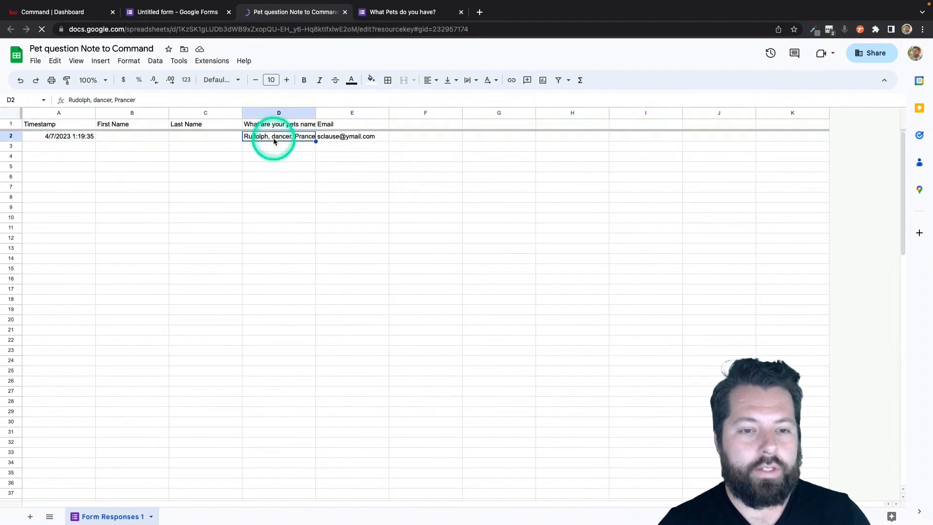
pyautogui.click(356, 138)
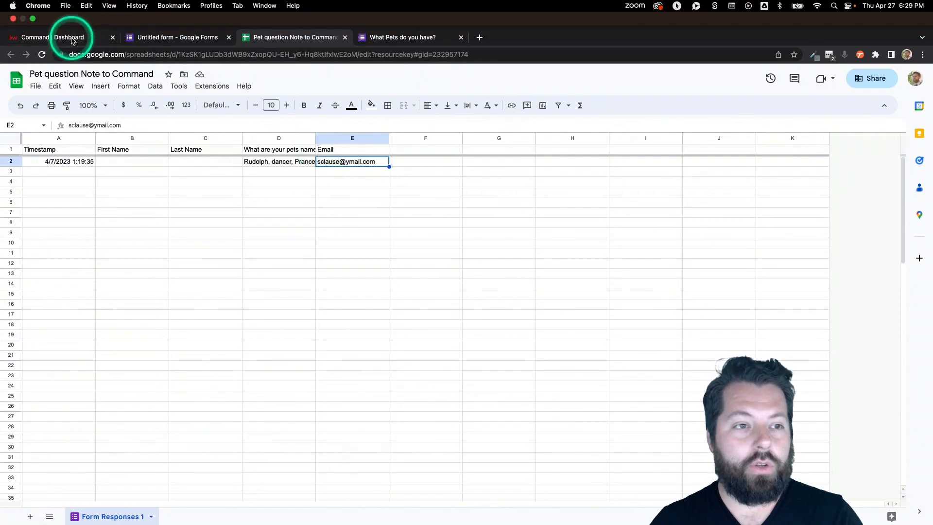
# - Switch to KW Command, search its marketplace for "google sheets", and view the KW Command and Google Sheets product details
pyautogui.click(71, 38)
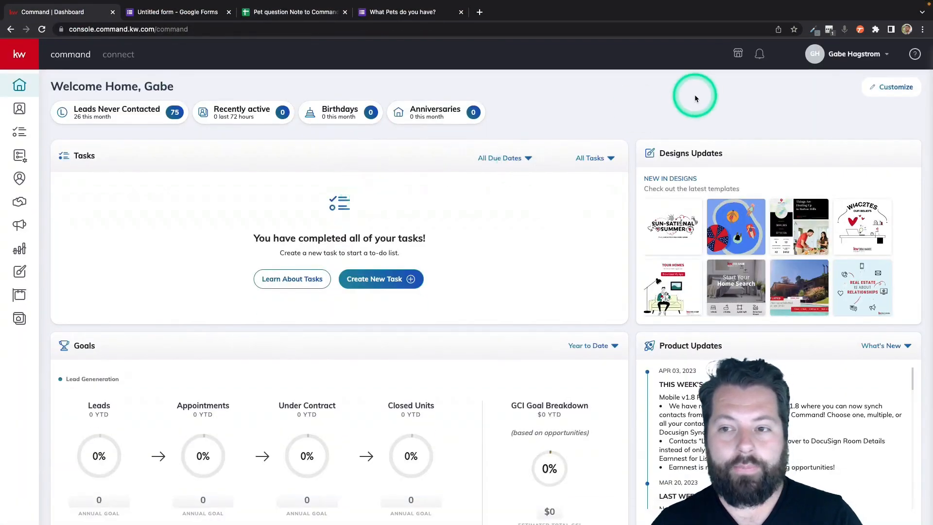
pyautogui.click(738, 53)
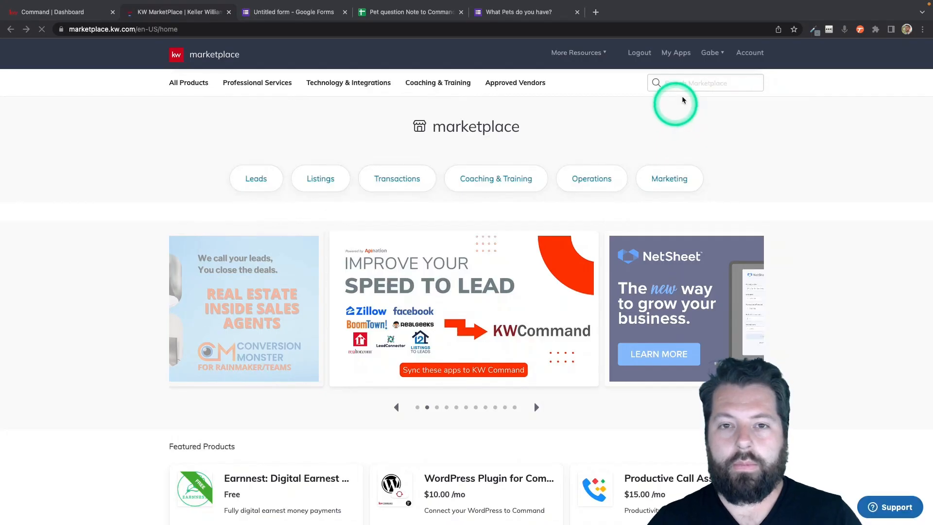
pyautogui.click(693, 83)
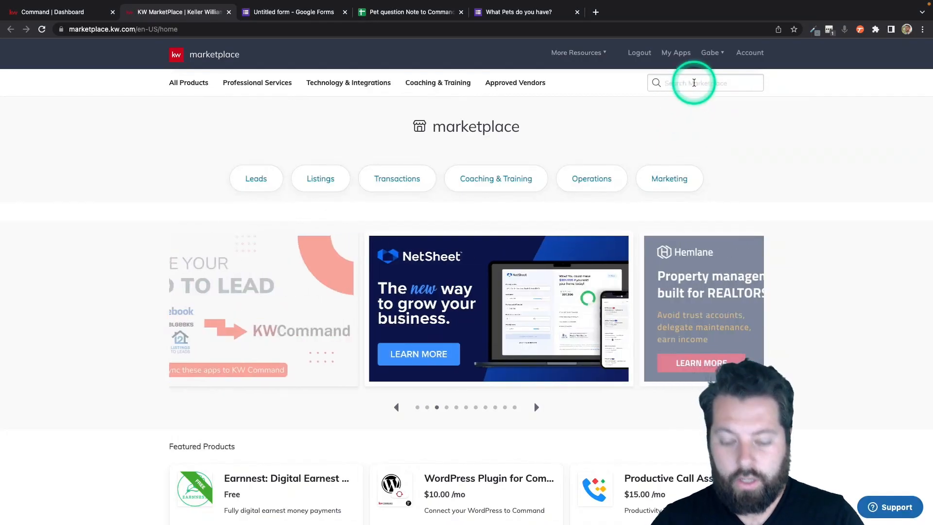
pyautogui.write('google sheets')
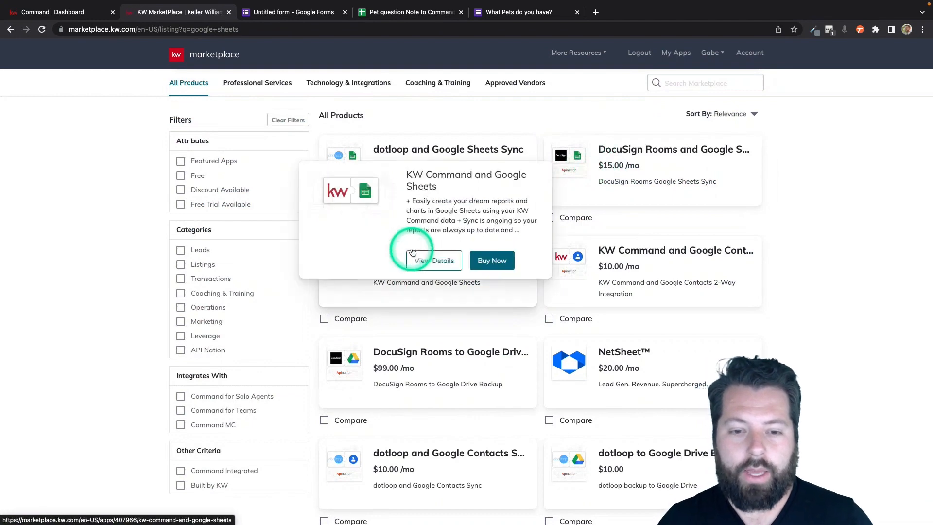
pyautogui.click(415, 256)
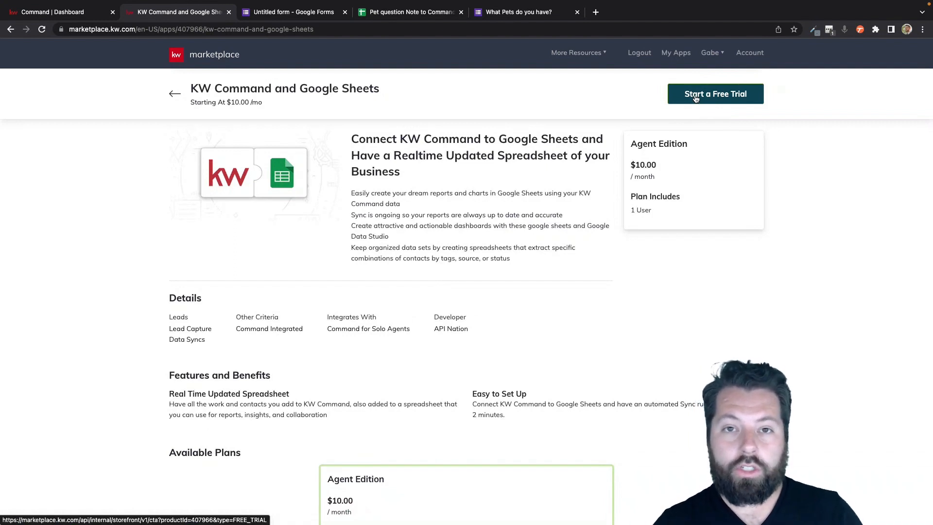
# - Launch the KW Command and Google Sheets integration from the API Nation account's purchased marketplace applications
pyautogui.click(675, 53)
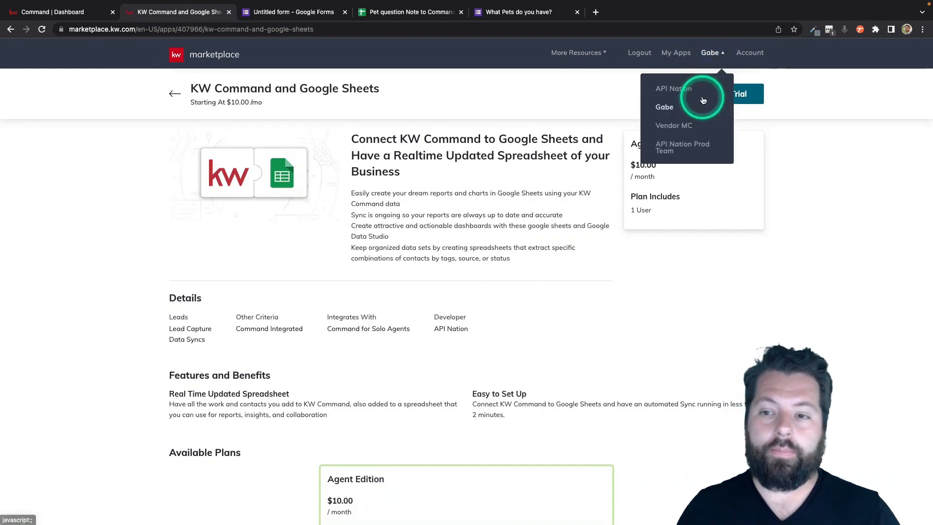
pyautogui.click(676, 53)
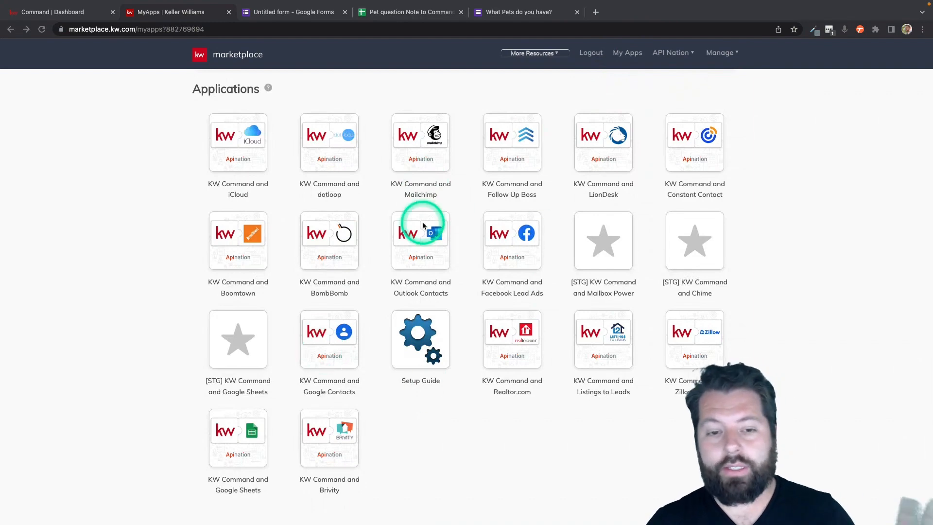
pyautogui.click(246, 434)
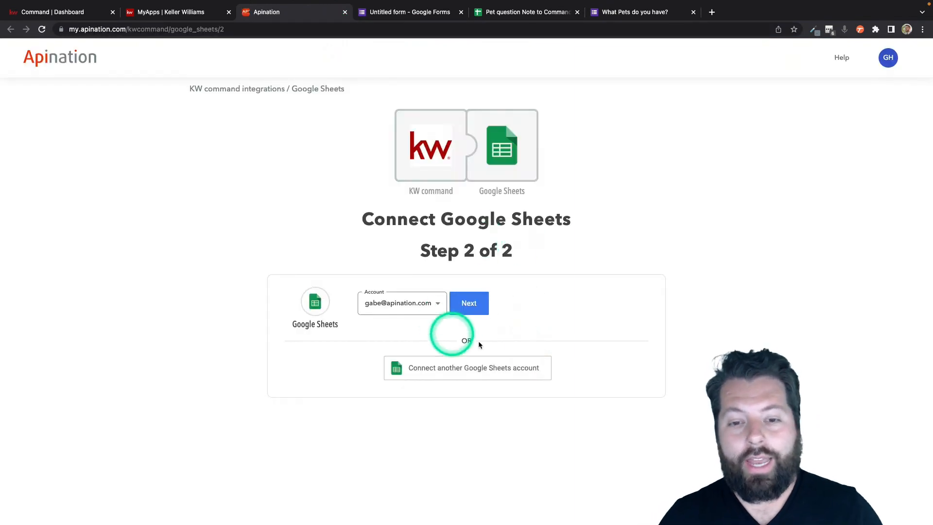
# - Connect another Google Sheets account by choosing the work Google account and allowing Apination sync access to its spreadsheets
pyautogui.click(460, 372)
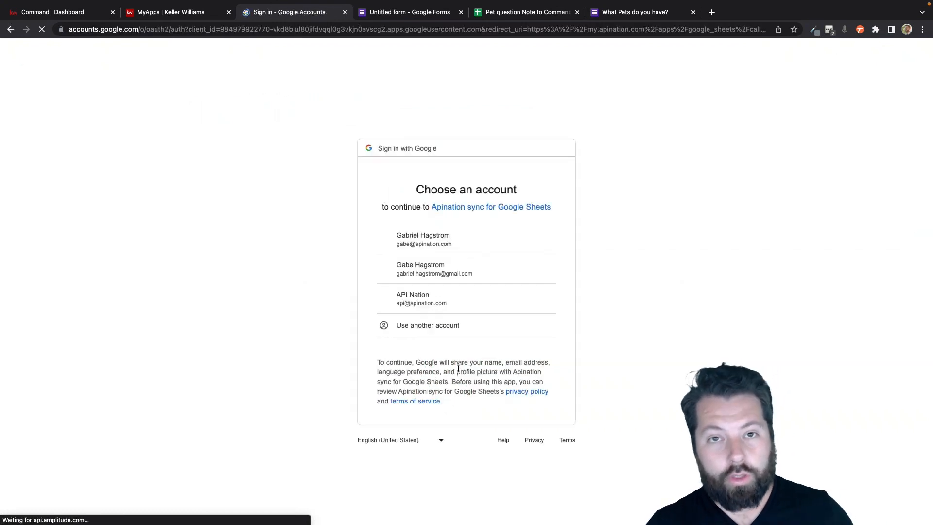
pyautogui.click(442, 238)
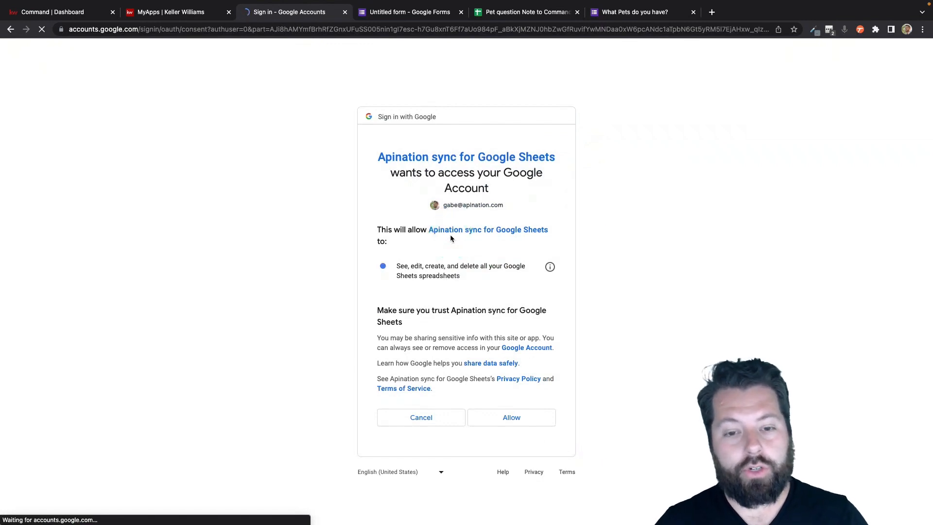
pyautogui.click(512, 418)
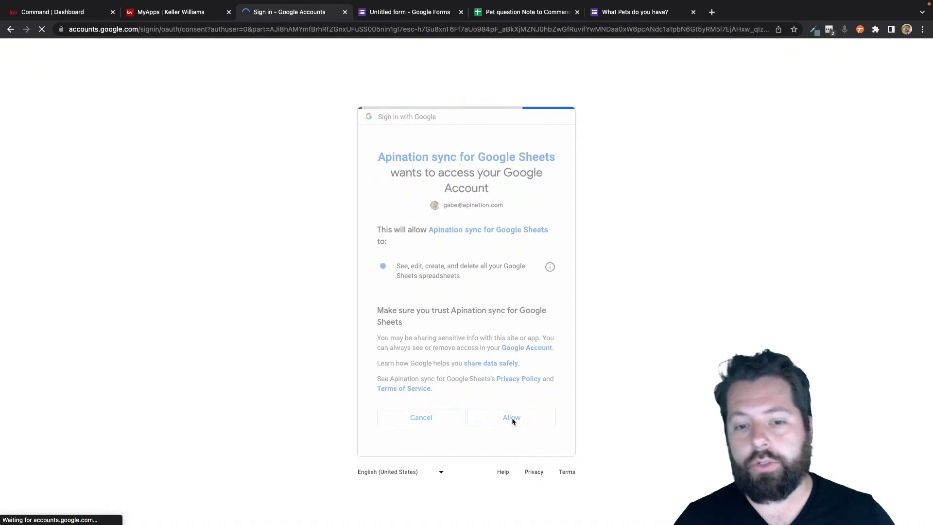
pyautogui.click(536, 292)
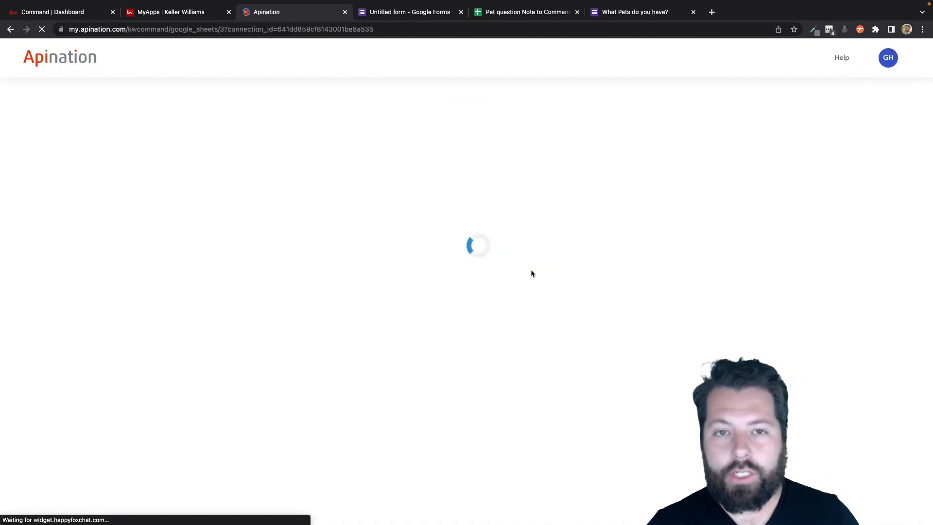
pyautogui.click(447, 47)
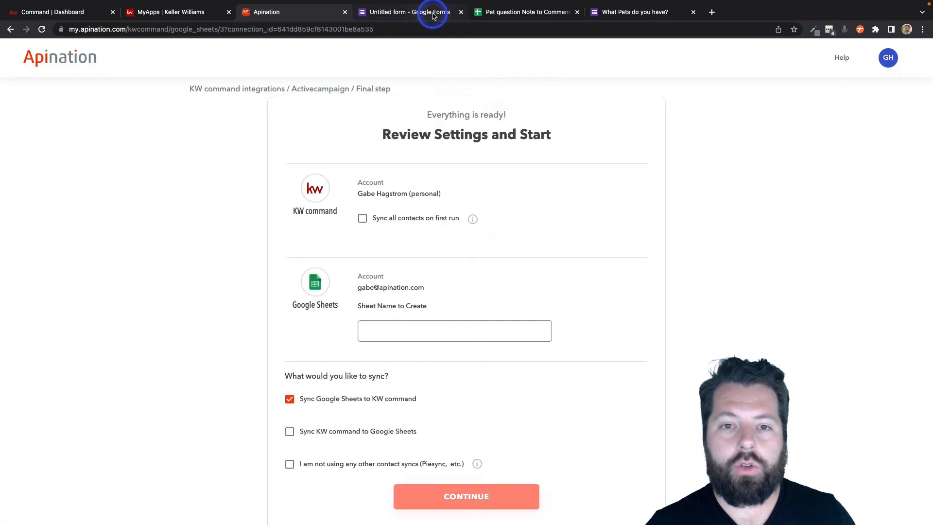
pyautogui.click(414, 11)
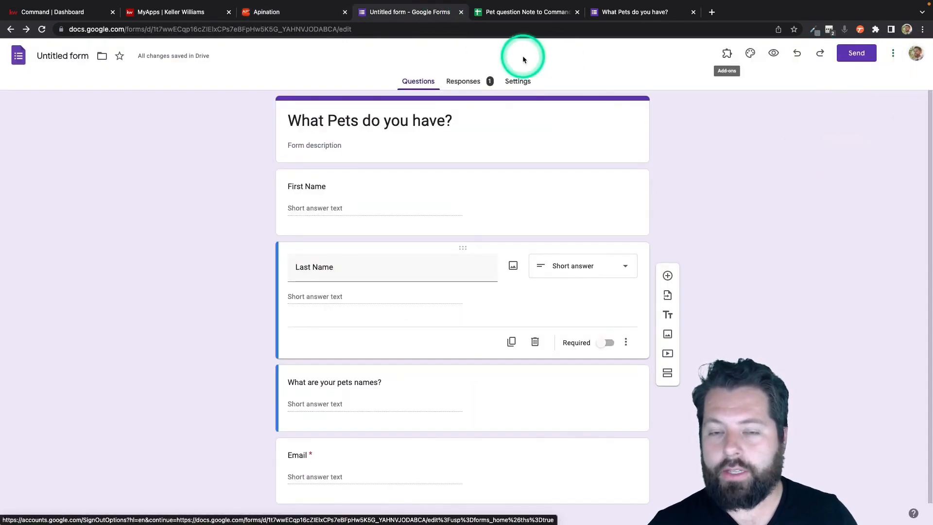
pyautogui.click(301, 11)
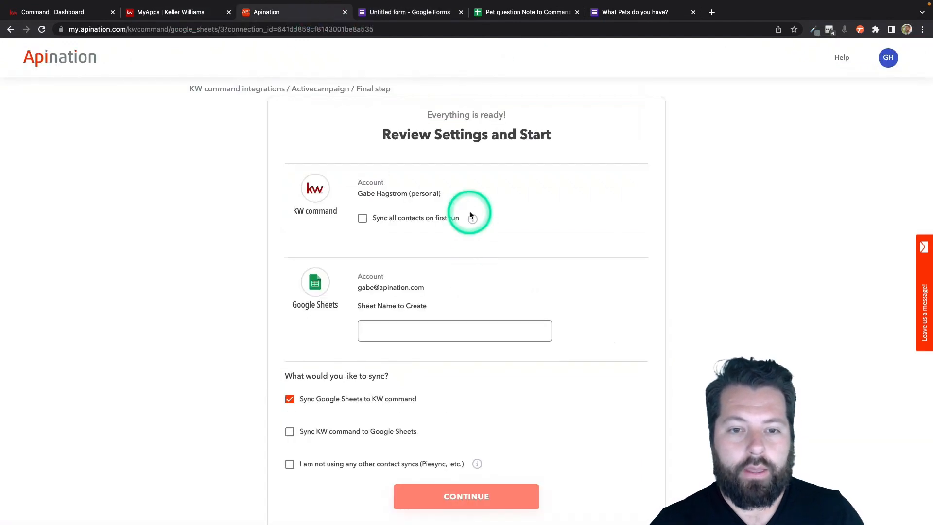
# - Set the integration to sync only from KW command to Google Sheets and name the sheet to create "KW Command"
pyautogui.scroll(-1, 470, 211)
pyautogui.scroll(-1, 470, 211)
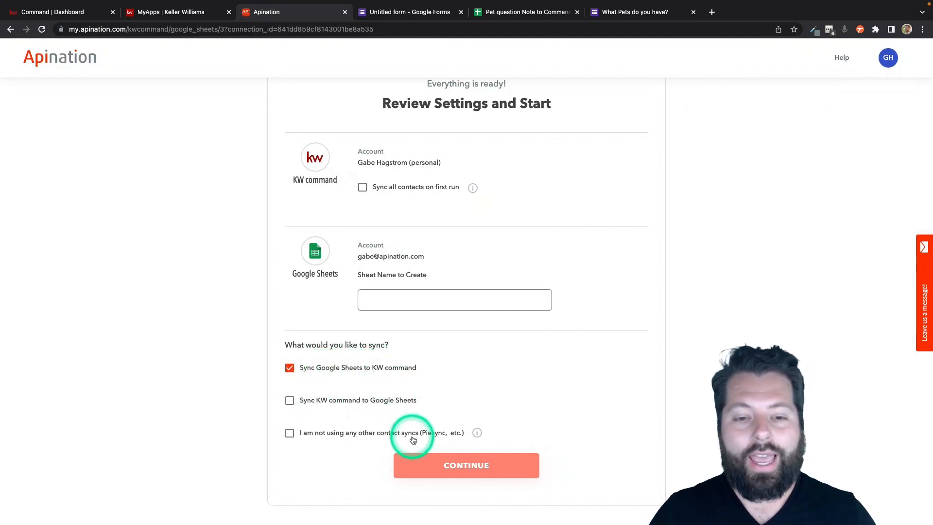
pyautogui.click(344, 370)
pyautogui.click(336, 402)
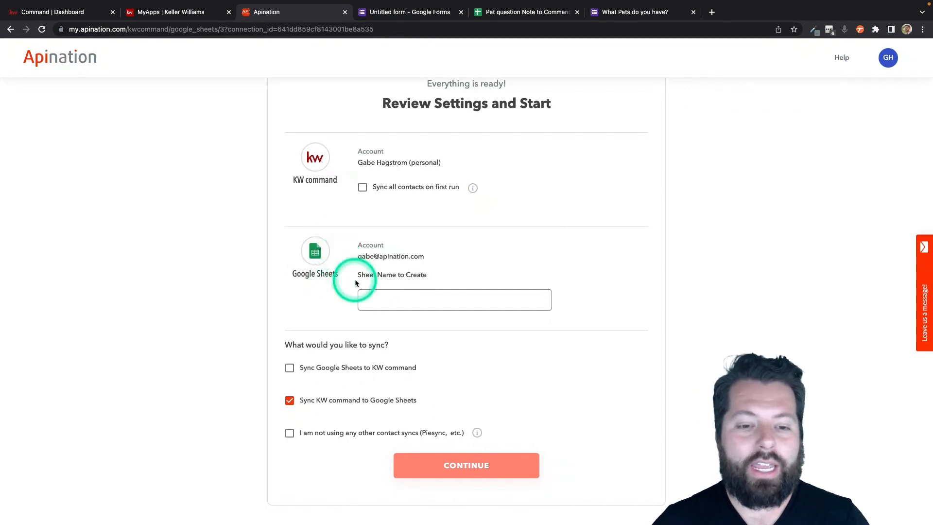
pyautogui.click(419, 302)
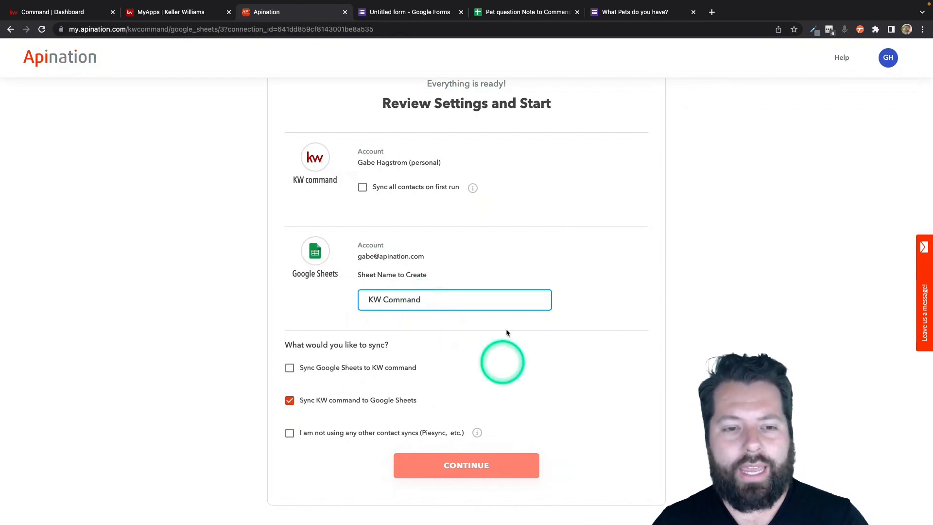
# - Enable syncing all contacts on first run, declare that no other contact syncs are used, and continue
pyautogui.click(364, 188)
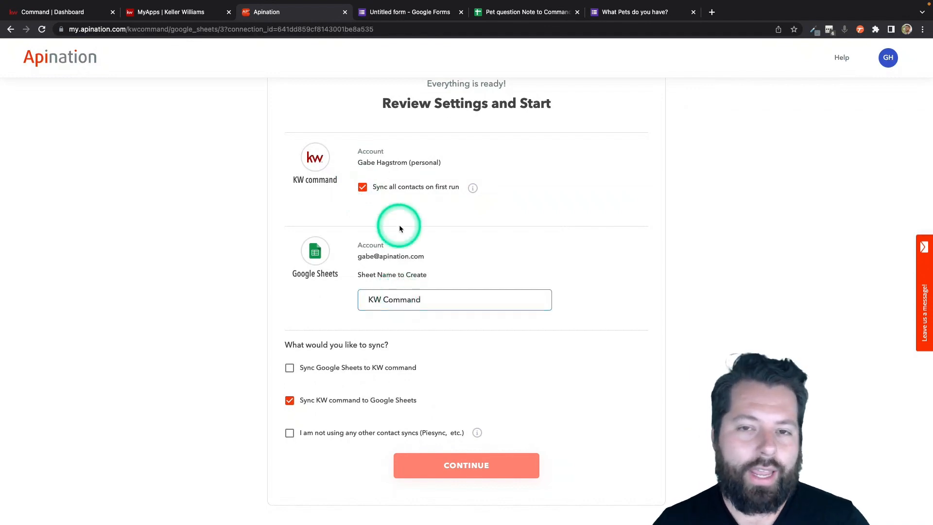
pyautogui.click(378, 434)
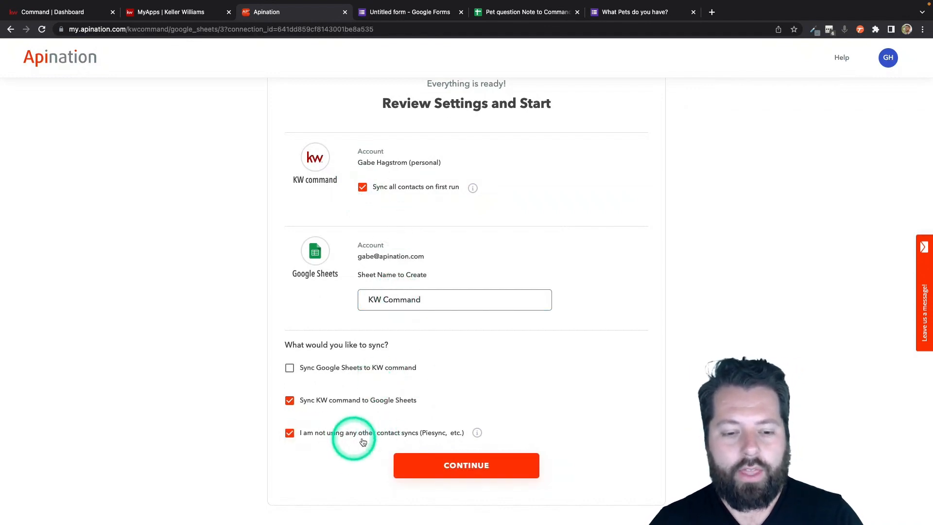
pyautogui.click(445, 474)
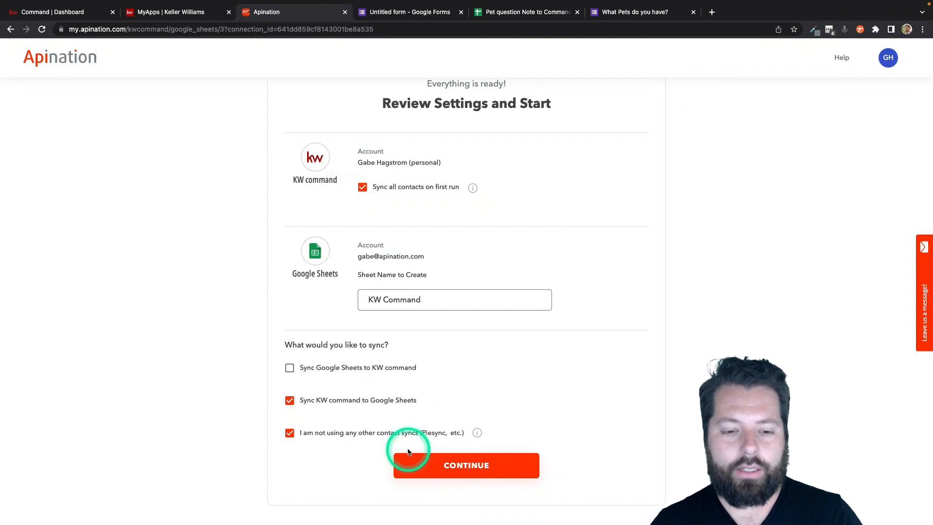
pyautogui.click(433, 468)
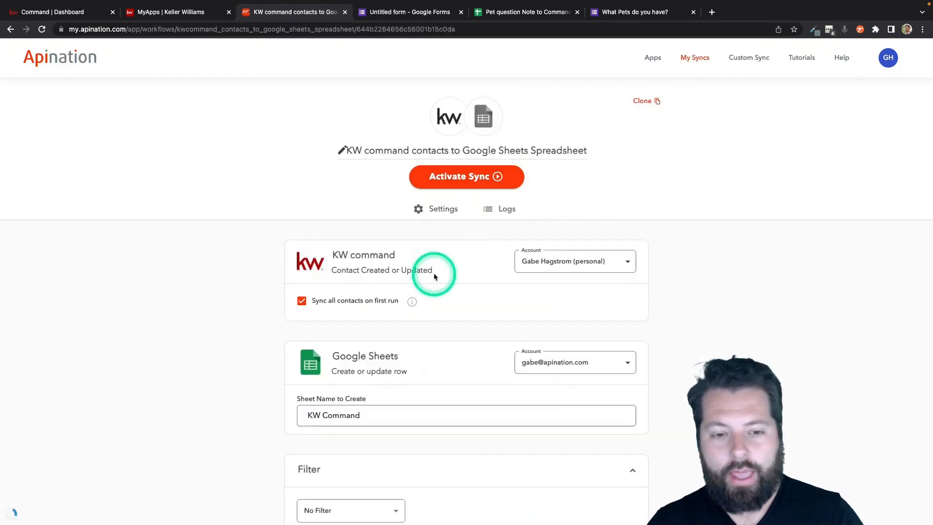
# - Review the settings of the KW command contacts to Google Sheets Spreadsheet sync and activate it
pyautogui.scroll(-1, 434, 274)
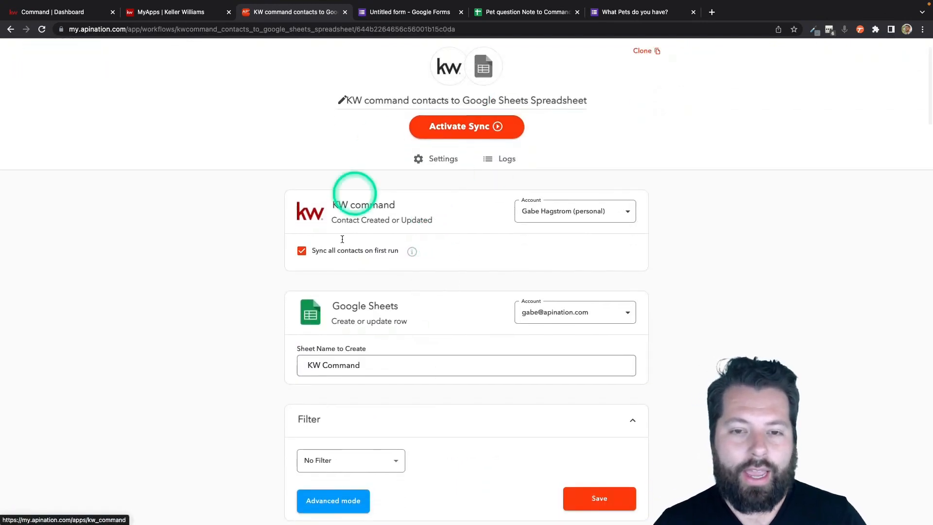
pyautogui.scroll(-3, 453, 399)
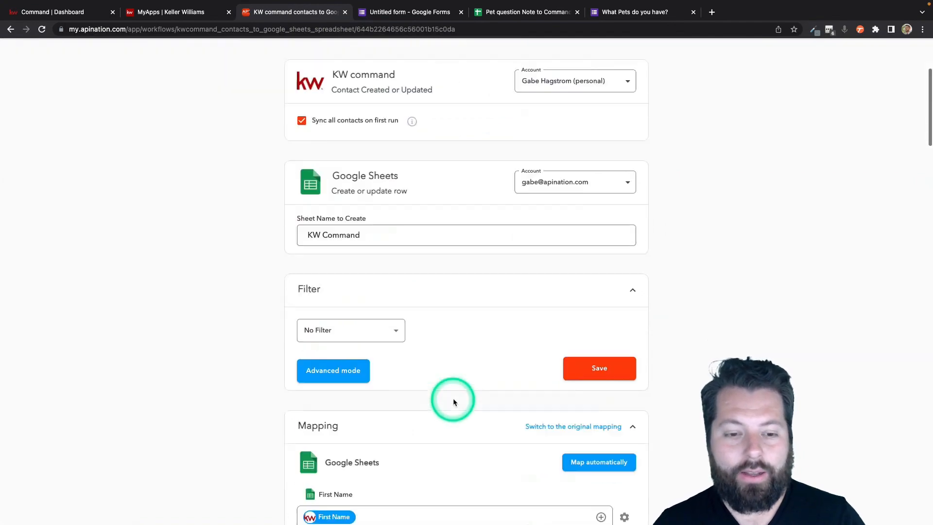
pyautogui.scroll(4, 453, 401)
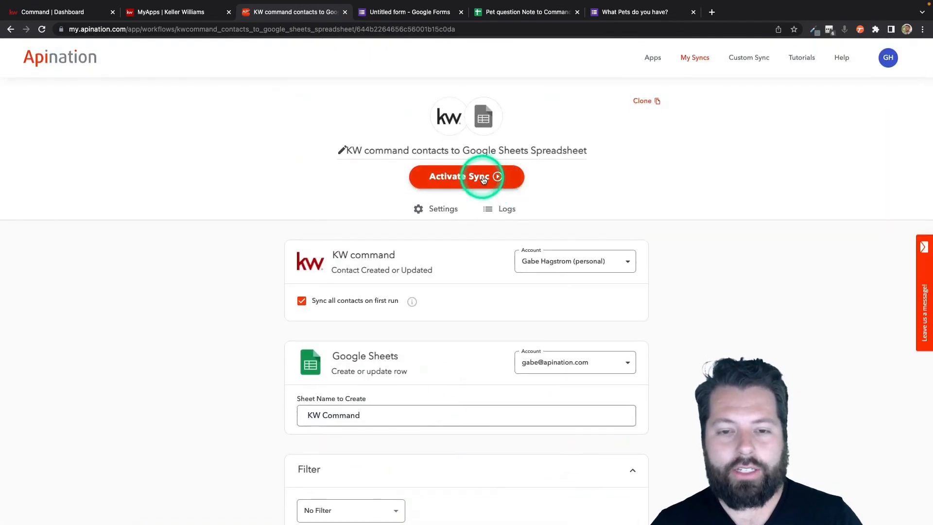
pyautogui.click(484, 178)
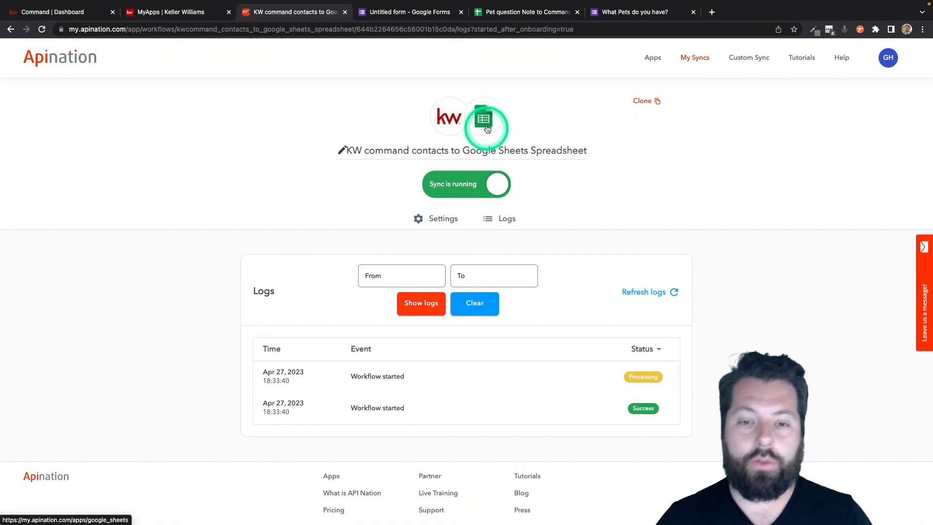
# - Open the available syncs between KW command and Google Sheets and expand the list of active ones
pyautogui.click(456, 121)
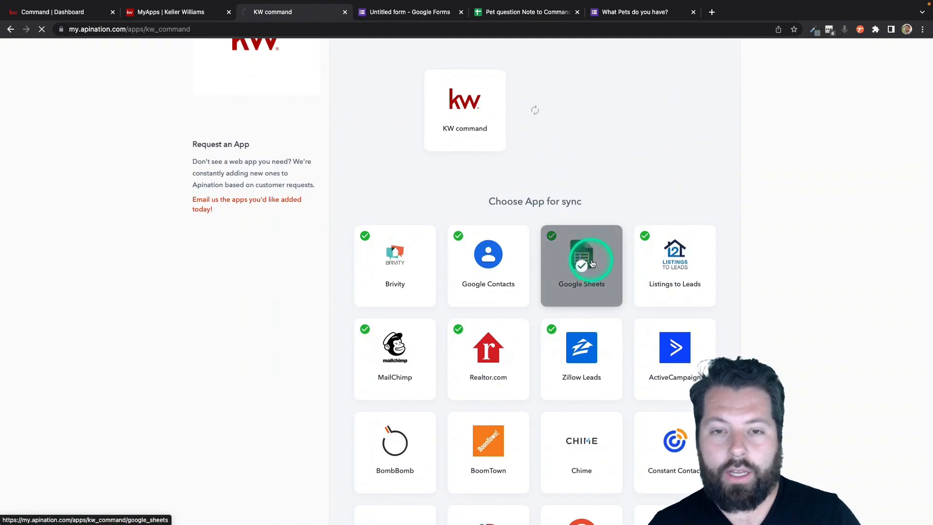
pyautogui.click(592, 264)
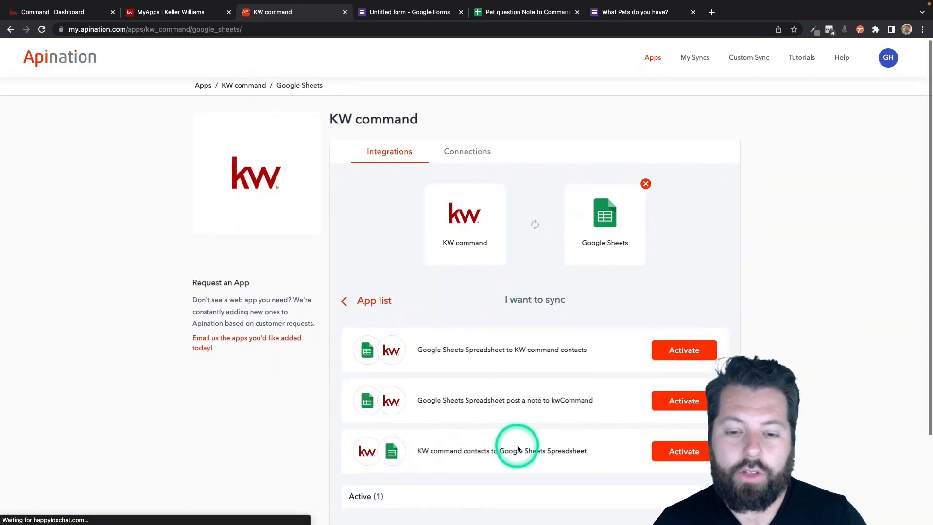
pyautogui.scroll(-1, 518, 449)
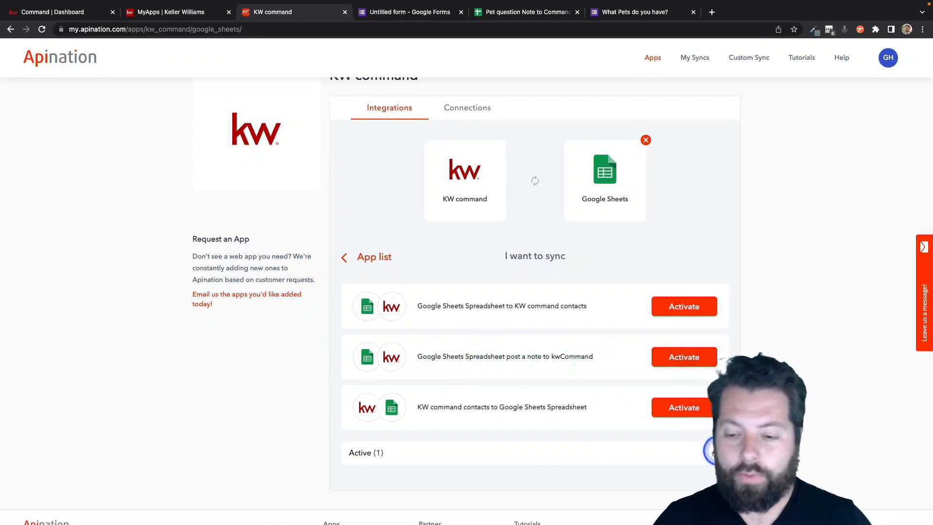
pyautogui.click(713, 453)
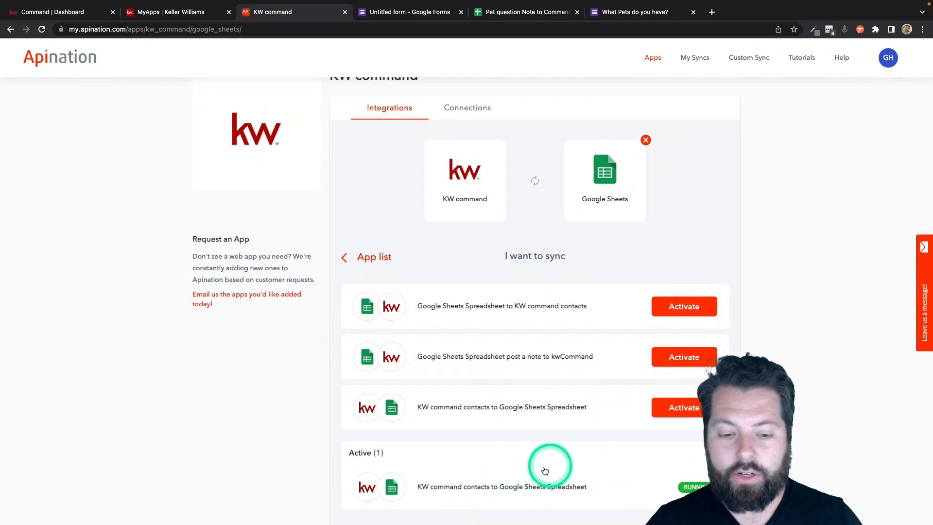
# - Start activating the "Google Sheets Spreadsheet post a note to kwCommand" sync with the existing Google Sheets and personal KW command accounts
pyautogui.click(673, 363)
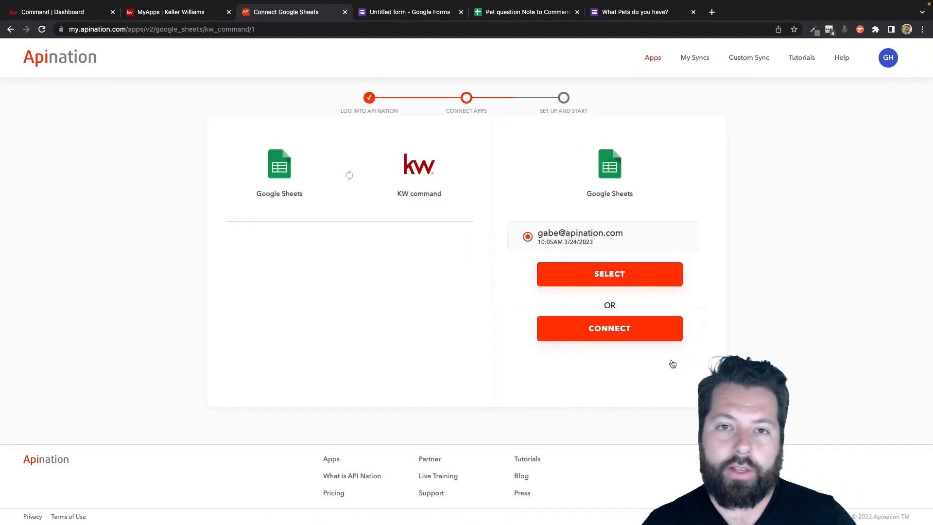
pyautogui.click(688, 281)
pyautogui.click(605, 275)
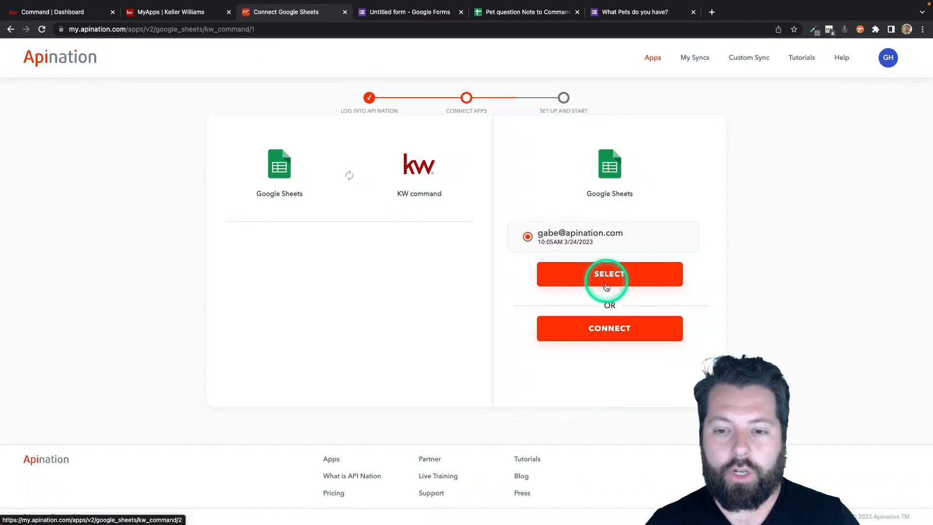
pyautogui.click(621, 281)
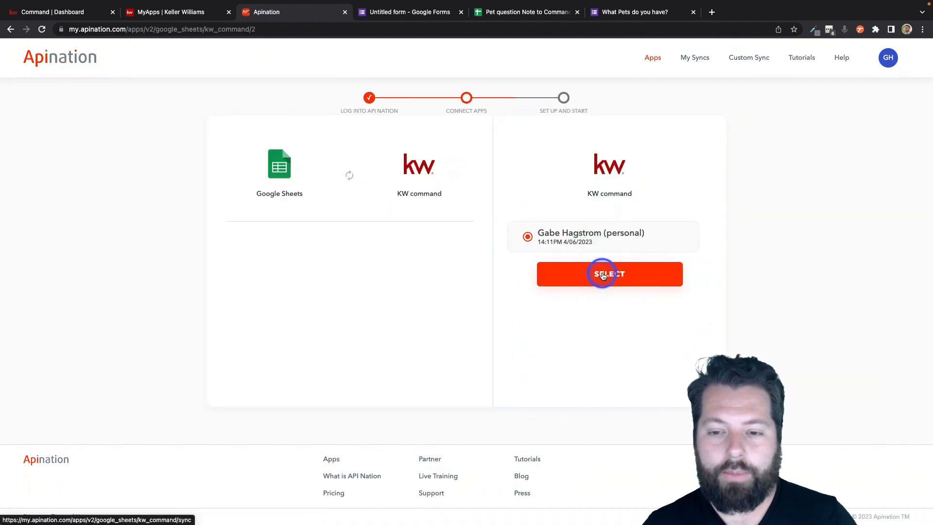
pyautogui.click(655, 275)
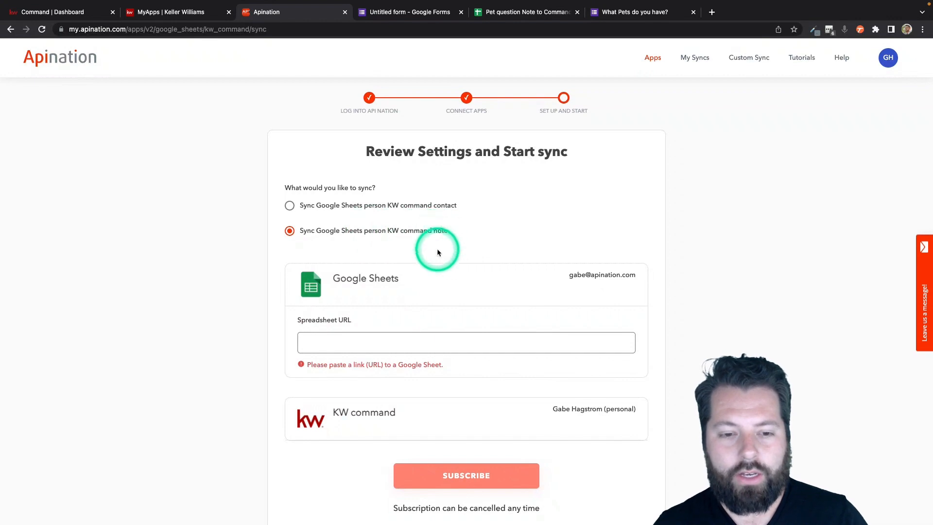
# - Copy the "Pet question Note to Command" spreadsheet's link into the note sync's Spreadsheet URL and subscribe
pyautogui.scroll(-1, 436, 249)
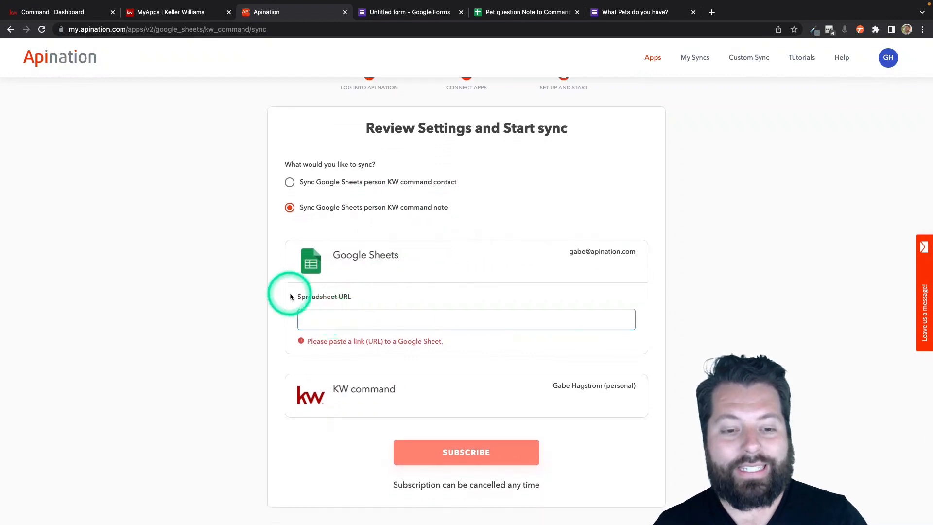
pyautogui.moveTo(292, 294); pyautogui.dragTo(359, 298)
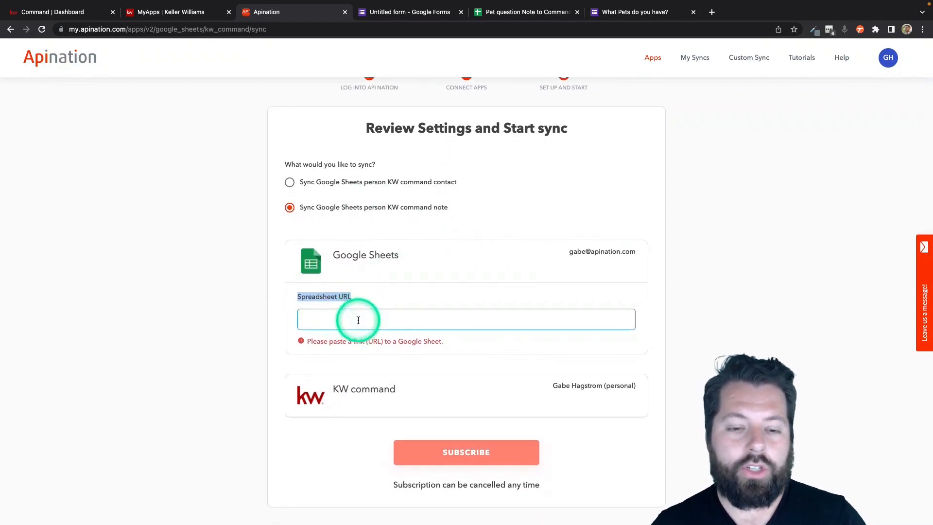
pyautogui.click(532, 20)
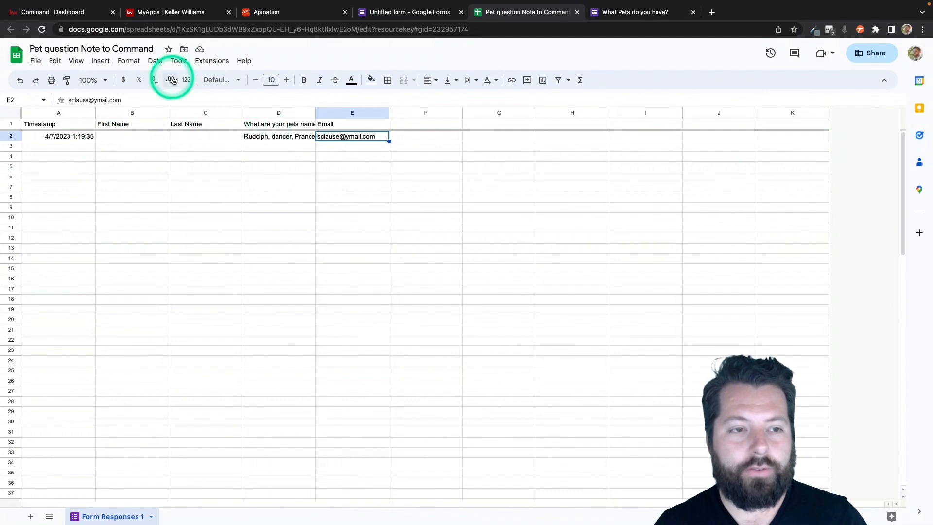
pyautogui.click(122, 28)
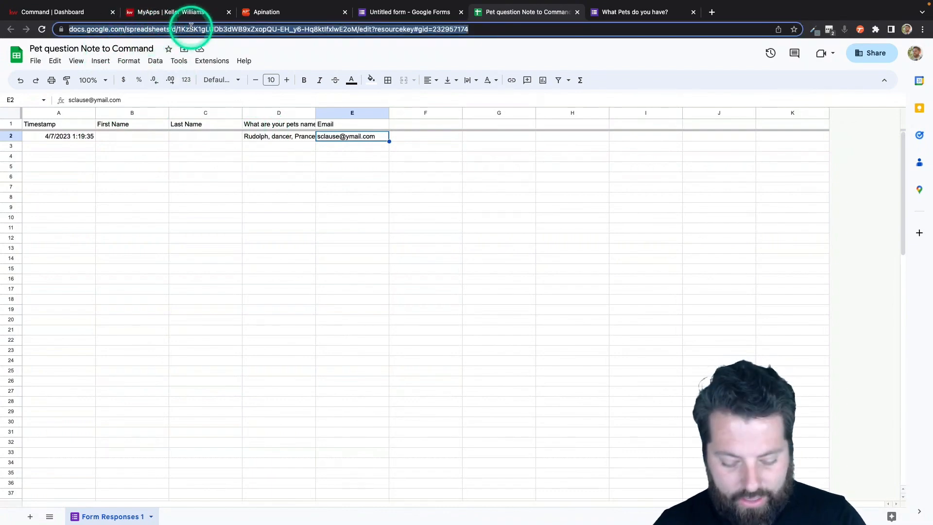
pyautogui.click(282, 11)
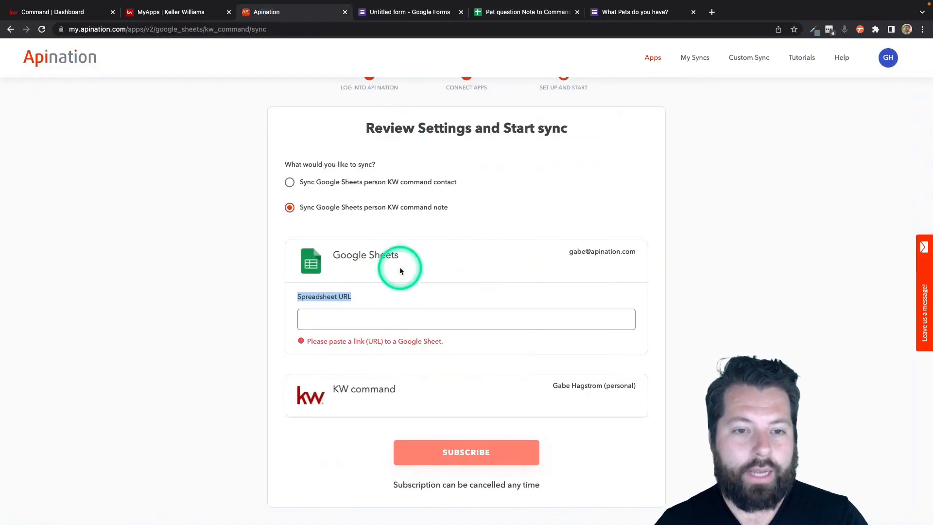
pyautogui.click(370, 317)
pyautogui.press('super+v')
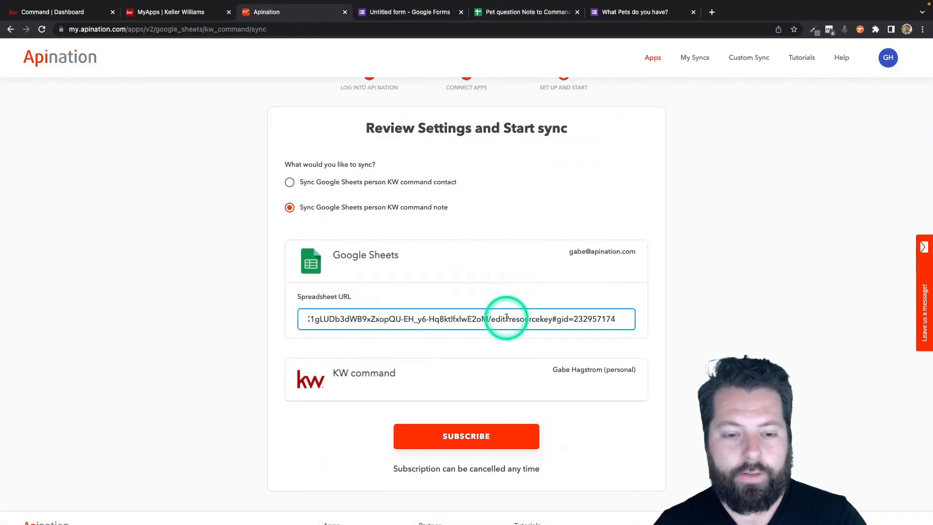
pyautogui.click(488, 438)
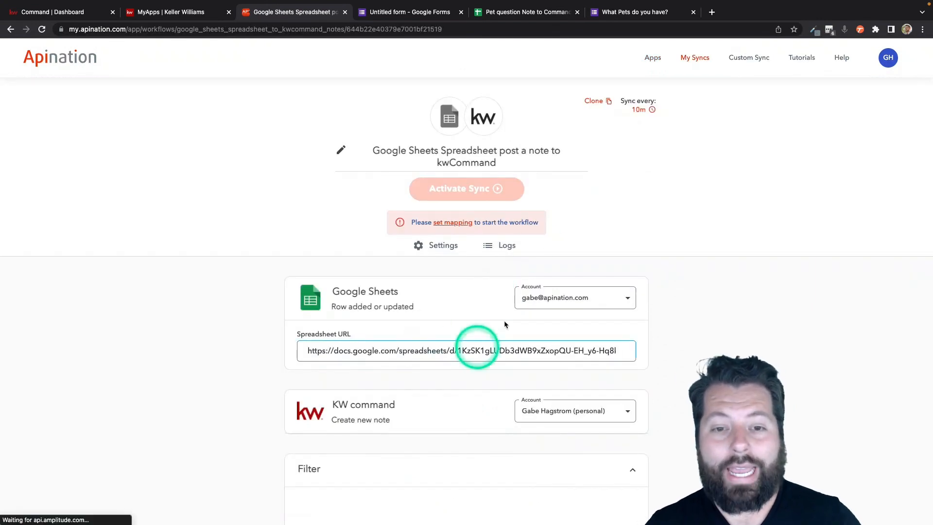
# - Rename the sync as "Pets Survey - Google Sheets Spreadsheet post a note to kwCommand"
pyautogui.click(342, 150)
pyautogui.write('Pets Surv')
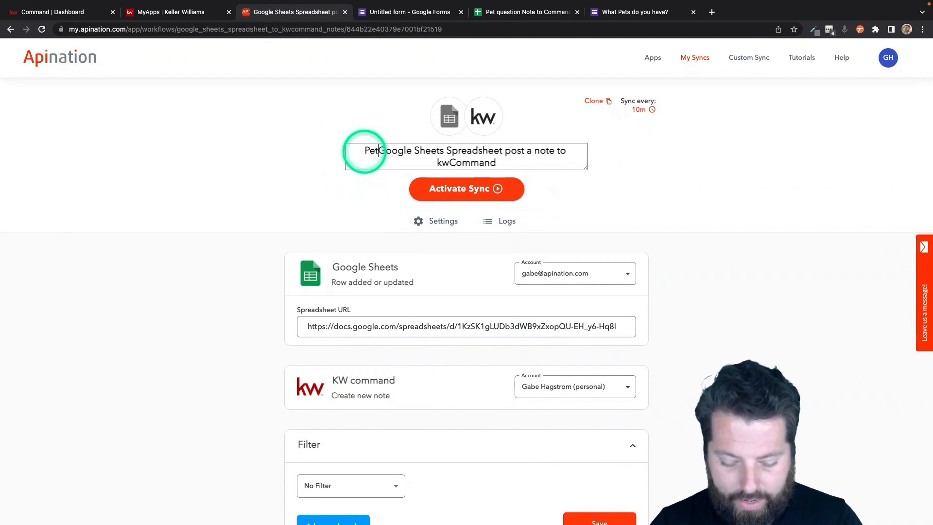
pyautogui.write('ey -')
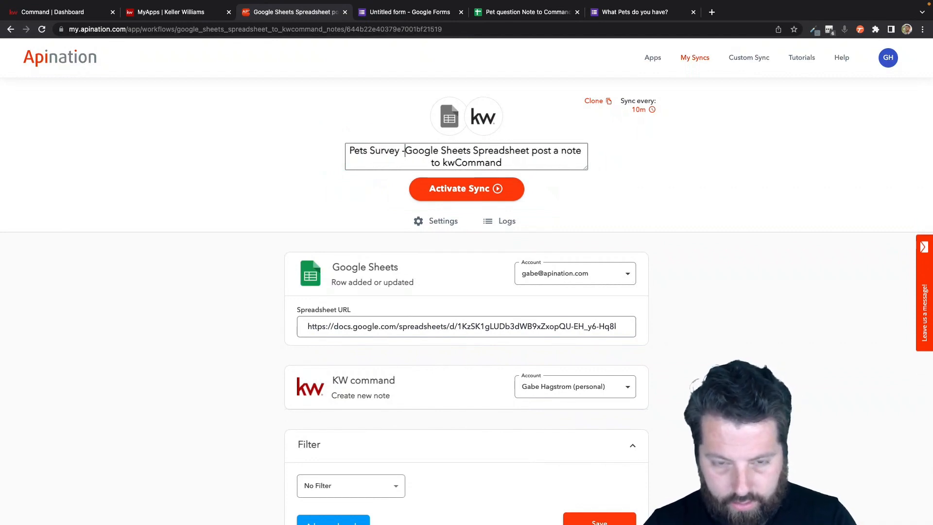
pyautogui.click(541, 160)
pyautogui.click(569, 193)
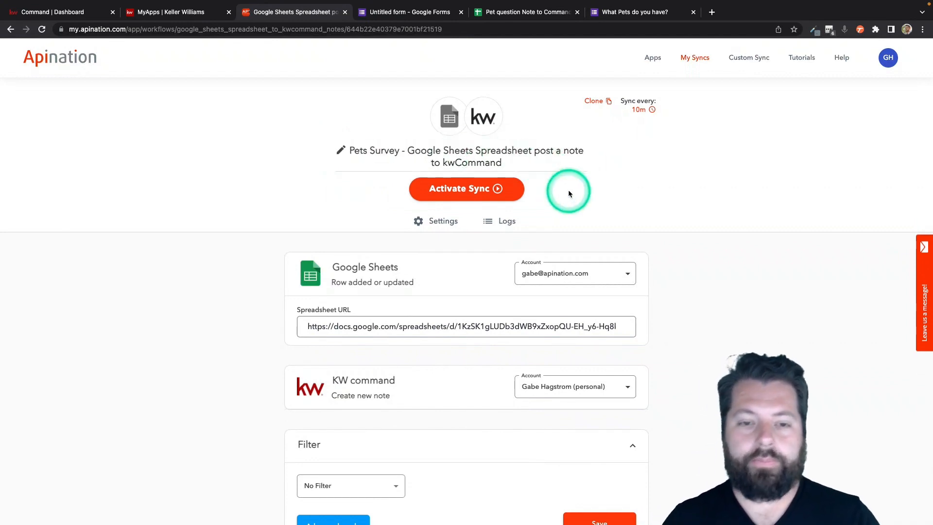
# - Enter "Pets Survey Results" as the KW command Note title in the sync's Mapping section
pyautogui.scroll(-2, 567, 190)
pyautogui.click(349, 236)
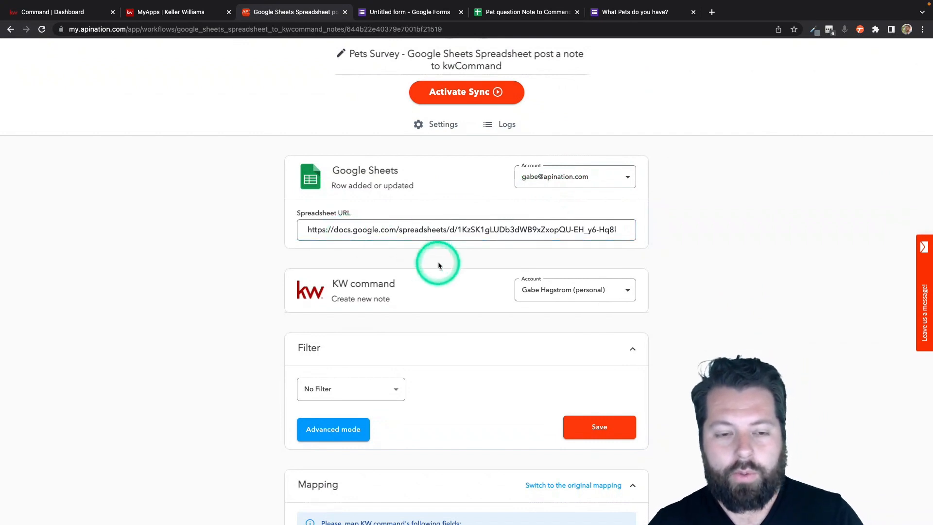
pyautogui.scroll(-3, 439, 262)
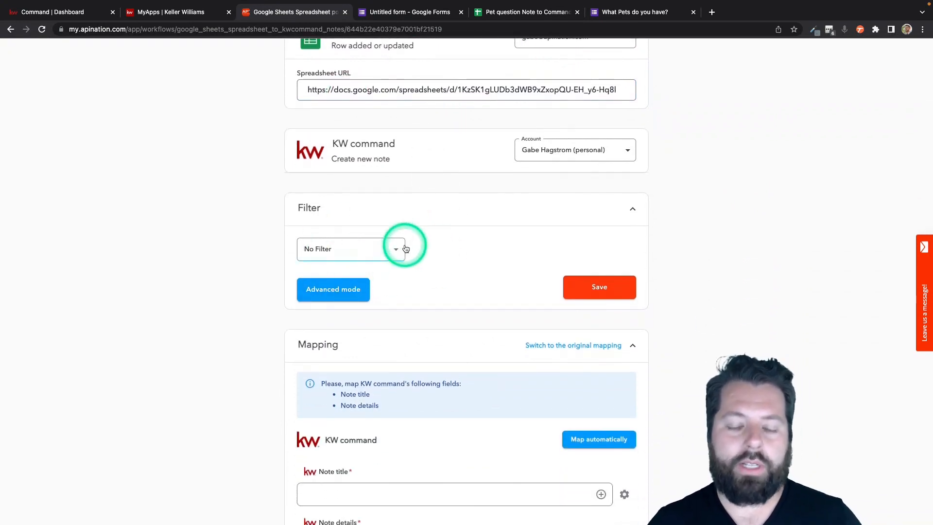
pyautogui.scroll(-5, 406, 248)
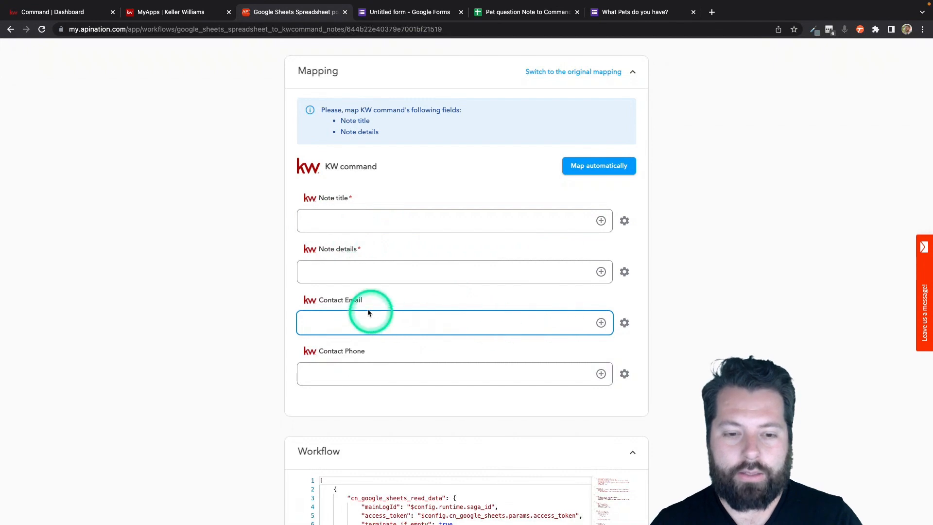
pyautogui.scroll(2, 541, 264)
pyautogui.scroll(-4, 390, 194)
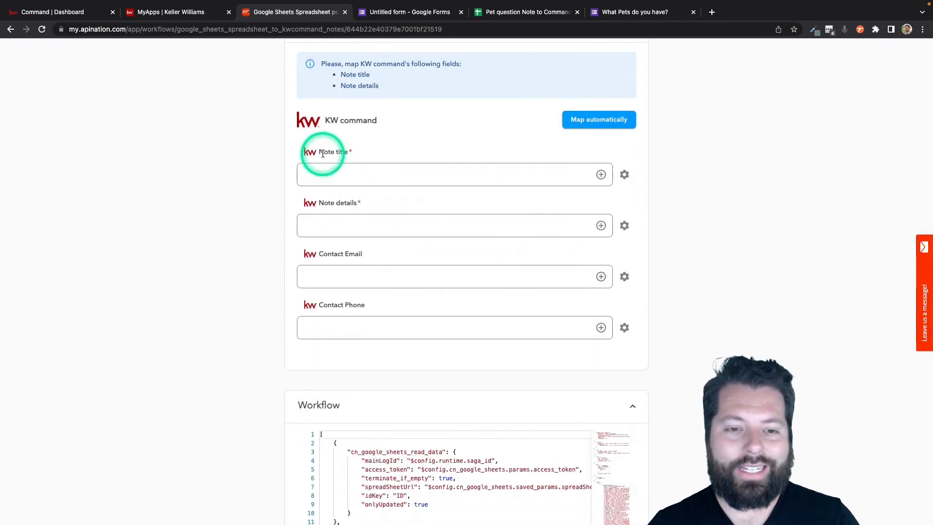
pyautogui.click(580, 180)
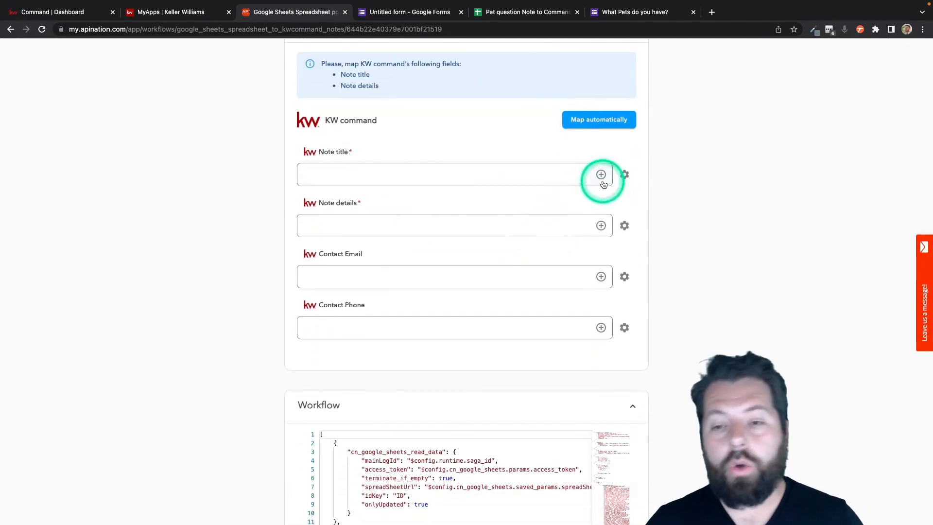
pyautogui.click(601, 175)
pyautogui.scroll(-1, 379, 262)
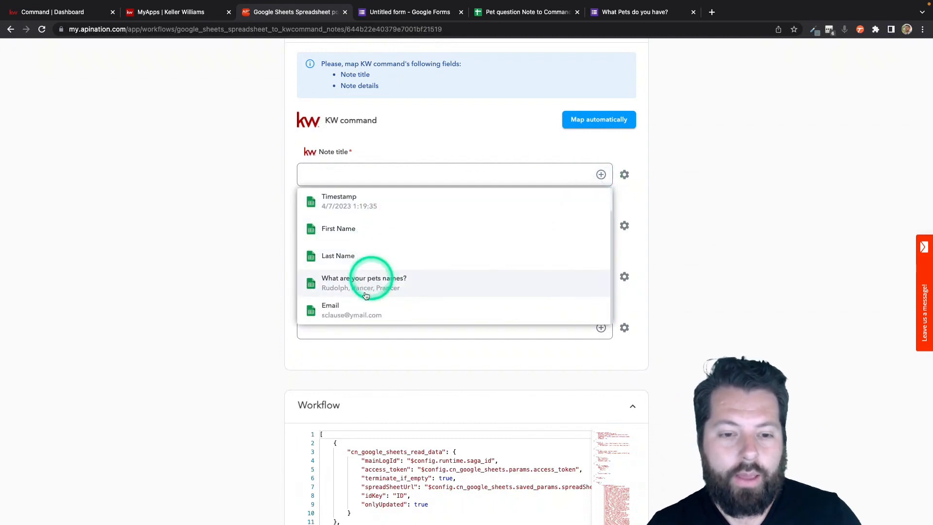
pyautogui.click(342, 173)
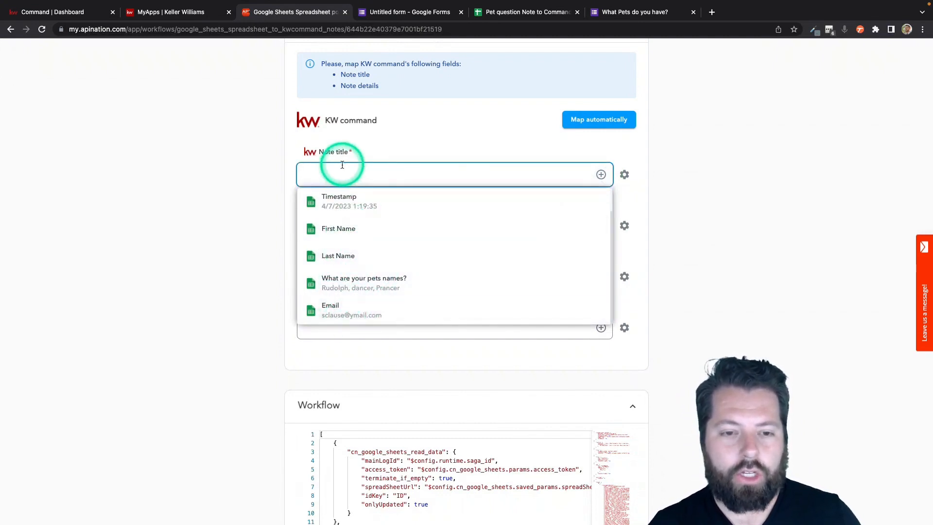
pyautogui.click(349, 215)
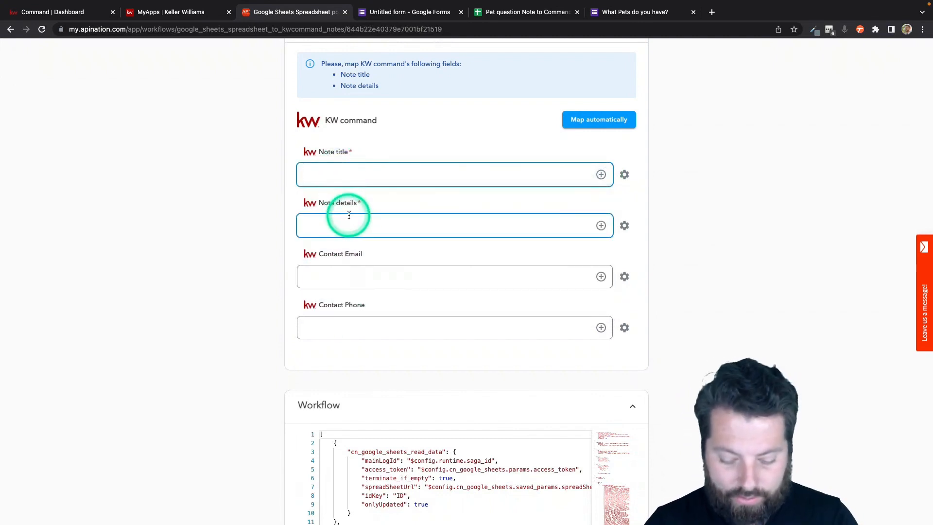
pyautogui.write('Pets')
pyautogui.scroll(2, 349, 215)
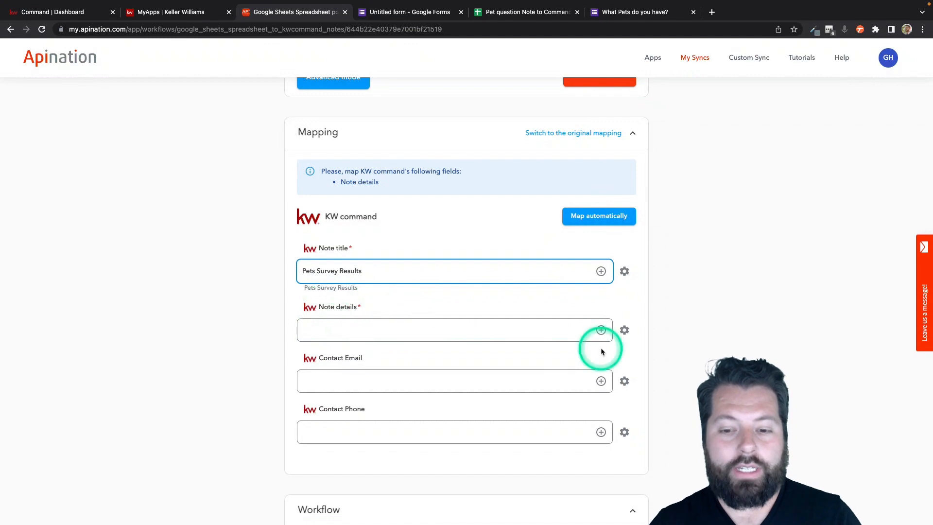
# - Map Note details to the "What are your pets names?" column and extend the Note title to "Pets Survey Results: What are your pets names?"
pyautogui.click(602, 333)
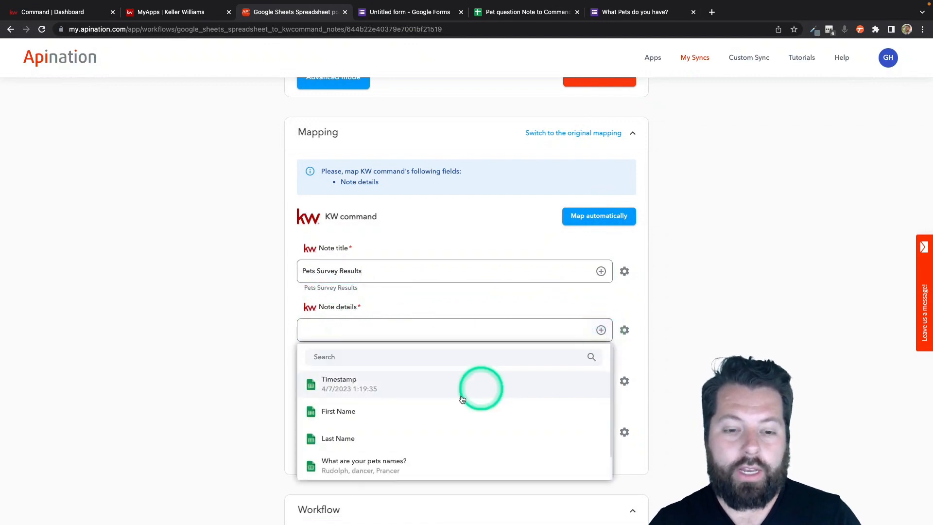
pyautogui.click(384, 466)
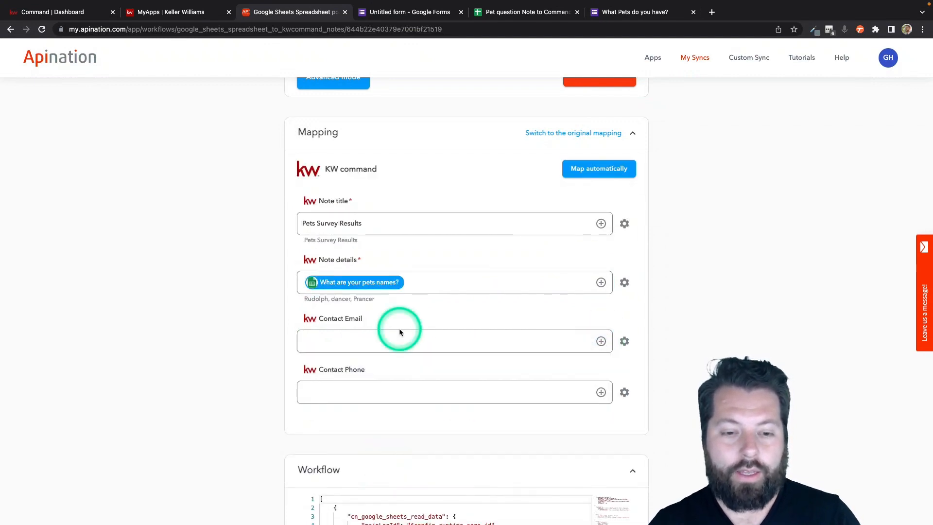
pyautogui.click(368, 216)
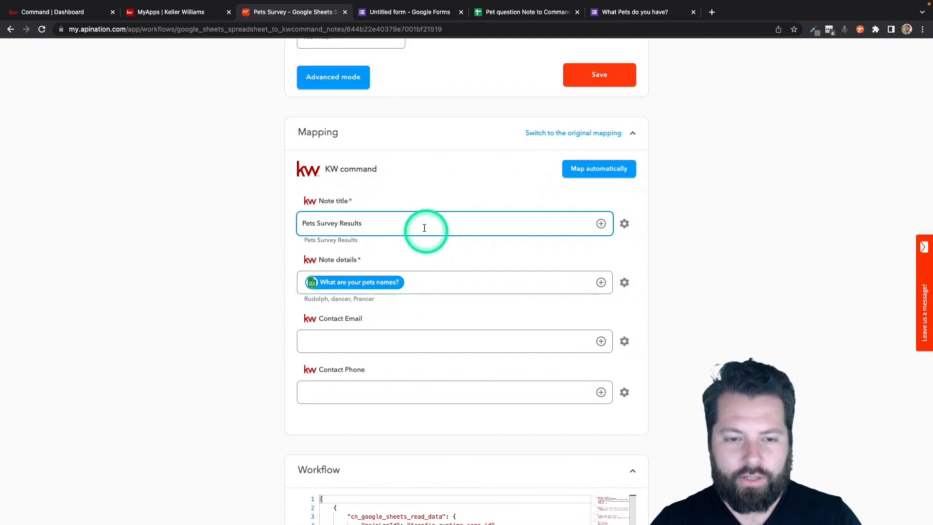
pyautogui.scroll(1, 424, 227)
pyautogui.write(':')
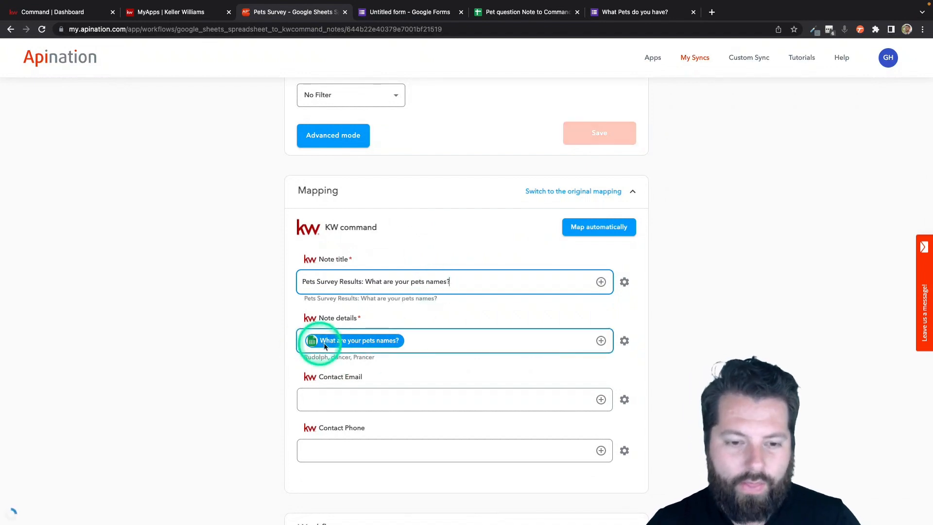
# - Map the KW command Contact Email field to the spreadsheet's Email column
pyautogui.scroll(-1, 448, 384)
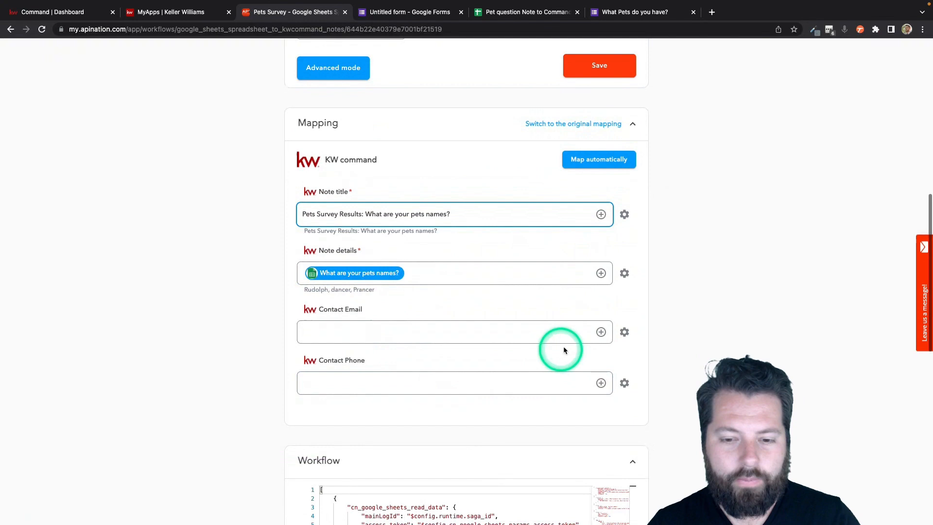
pyautogui.click(601, 332)
pyautogui.scroll(-1, 388, 444)
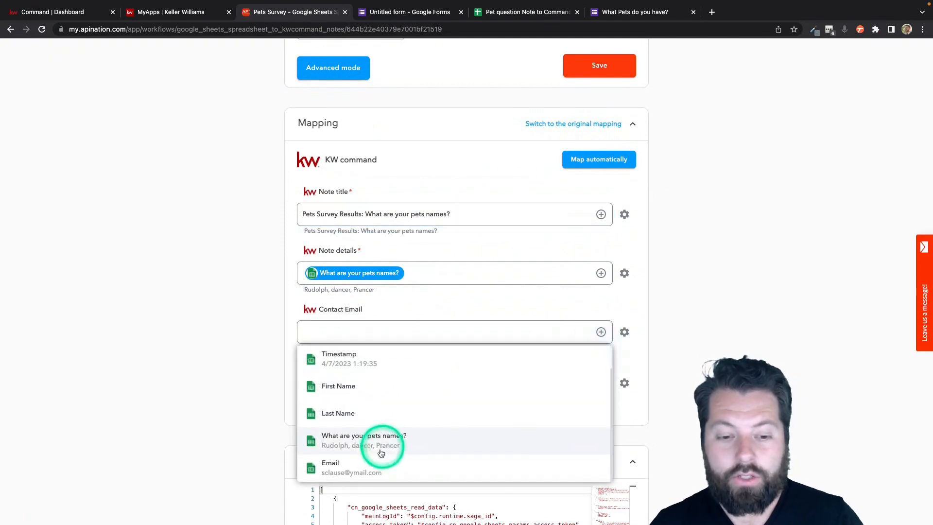
pyautogui.click(374, 466)
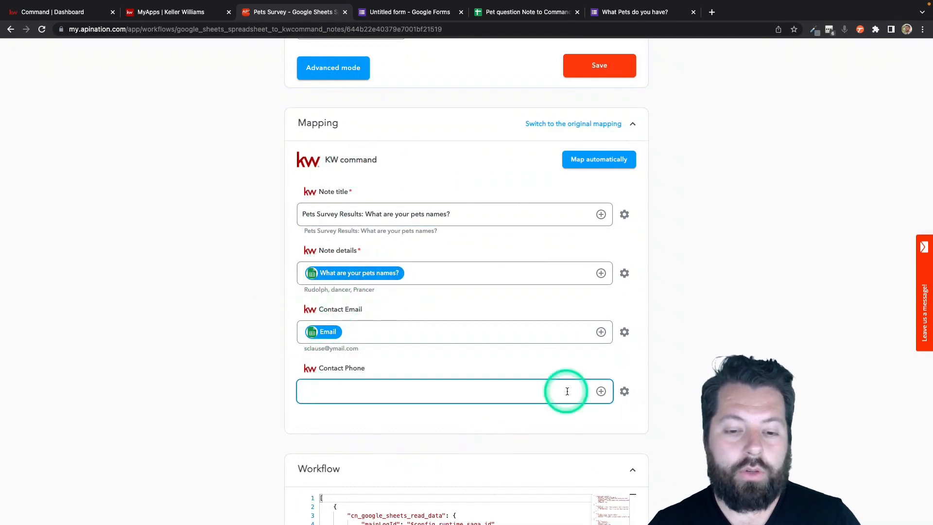
pyautogui.click(599, 391)
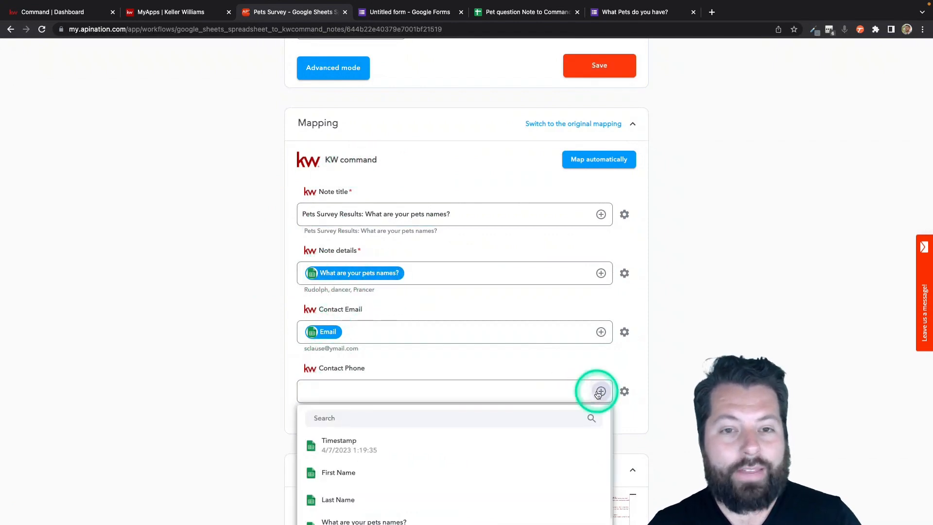
pyautogui.scroll(-1, 418, 481)
pyautogui.click(289, 476)
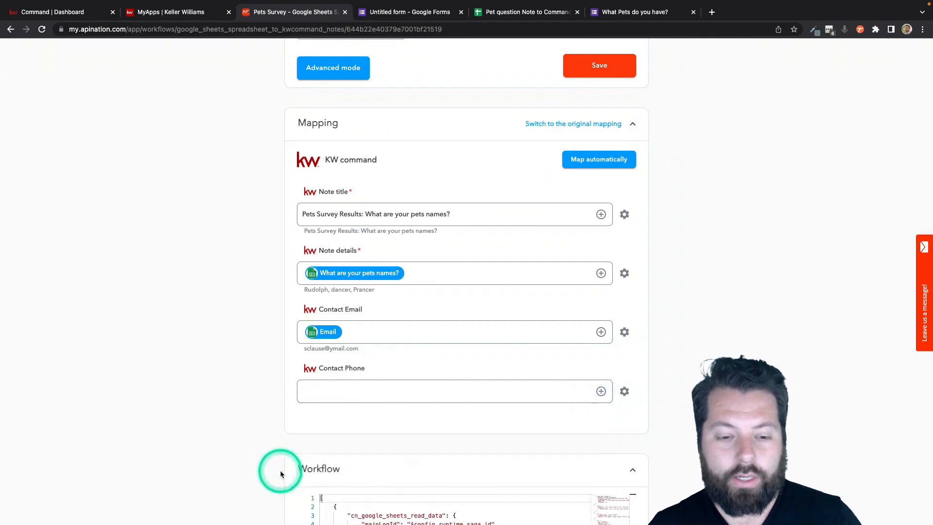
# - Activate the Pets Survey note sync with the completed field mapping
pyautogui.click(333, 332)
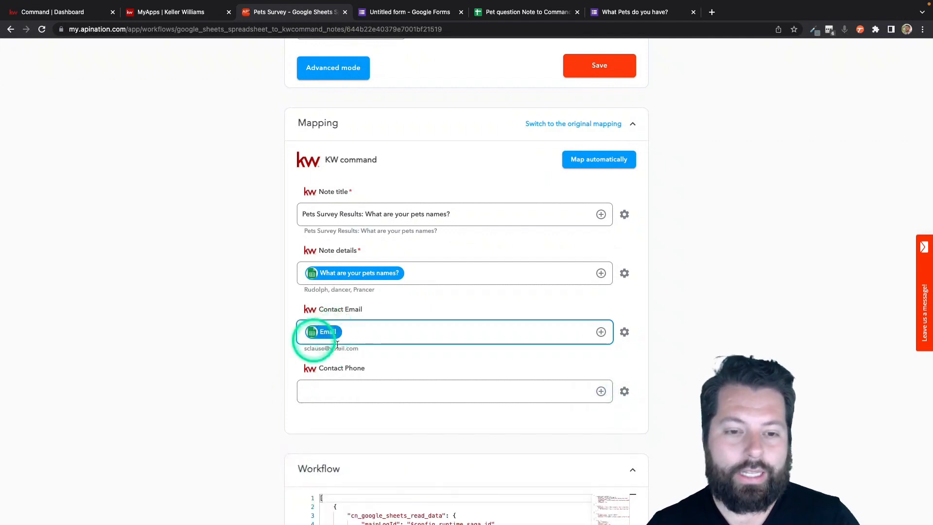
pyautogui.scroll(10, 354, 350)
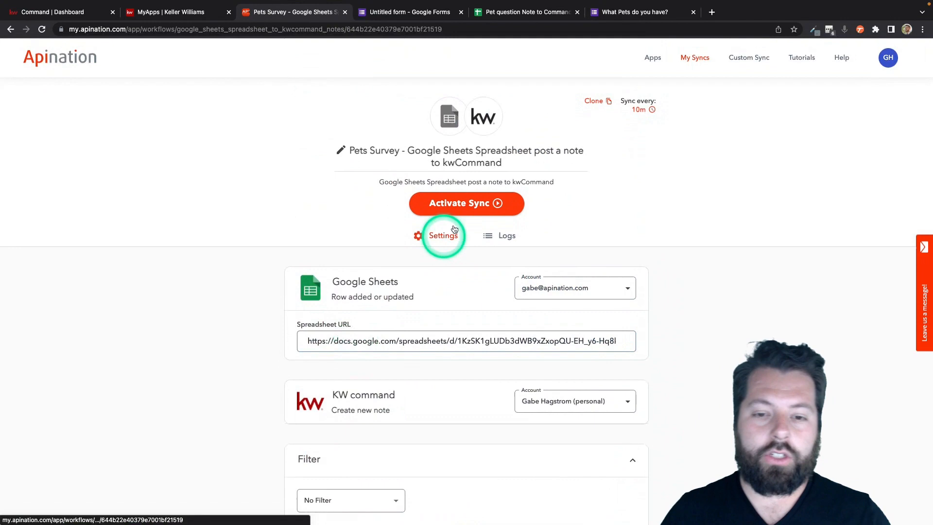
pyautogui.click(474, 203)
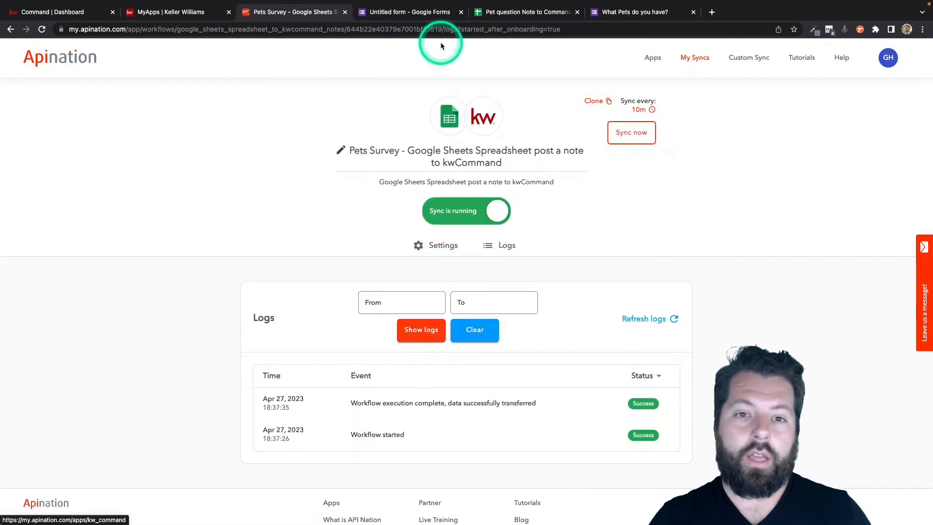
# - Check the respondent's email in the "Pet question Note to Command" spreadsheet and examine the newest timeline note on the matching KW Command contact
pyautogui.click(481, 12)
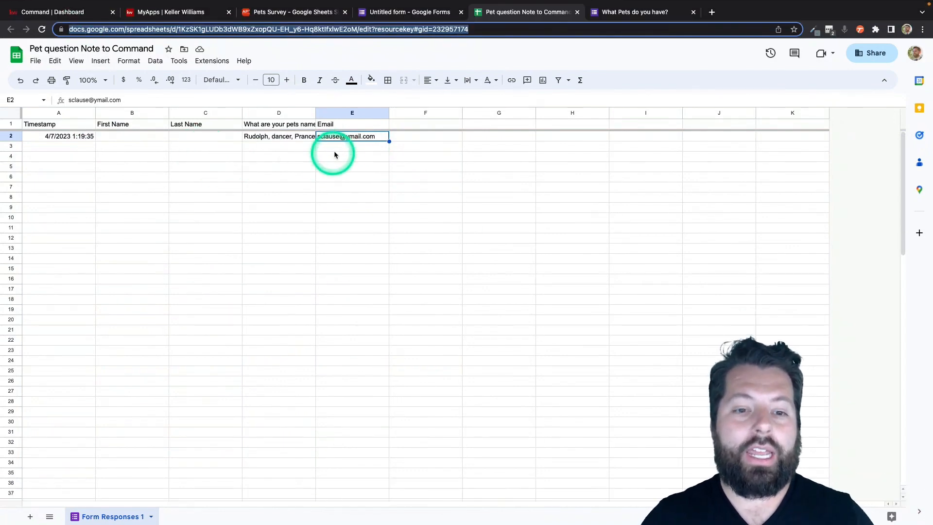
pyautogui.doubleClick(351, 136)
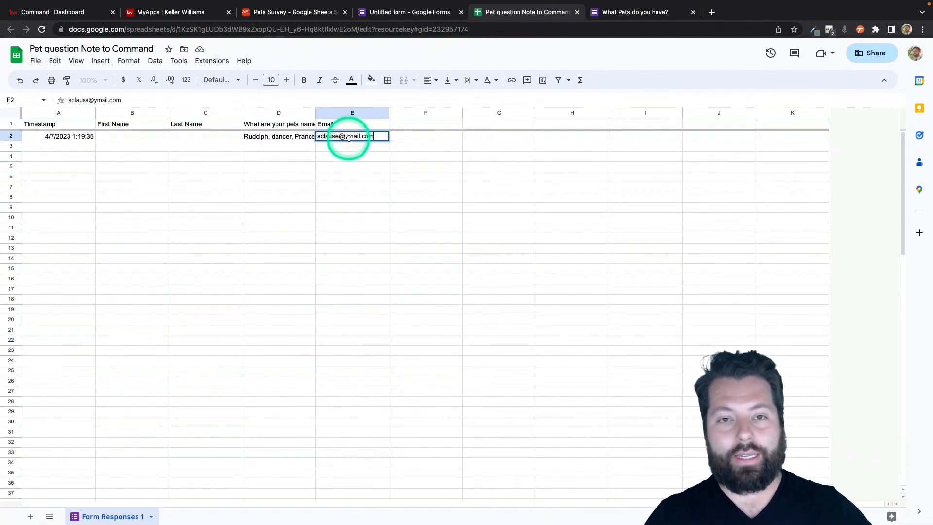
pyautogui.click(73, 13)
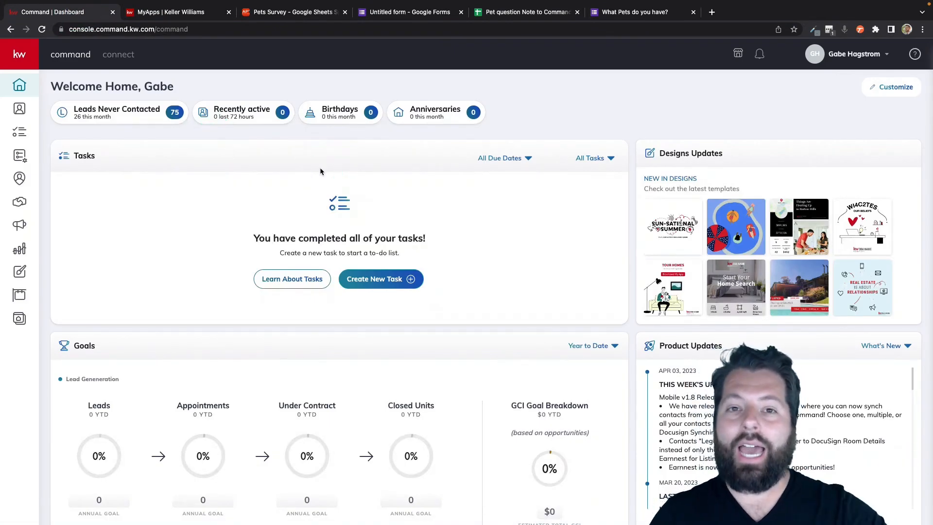
pyautogui.click(19, 108)
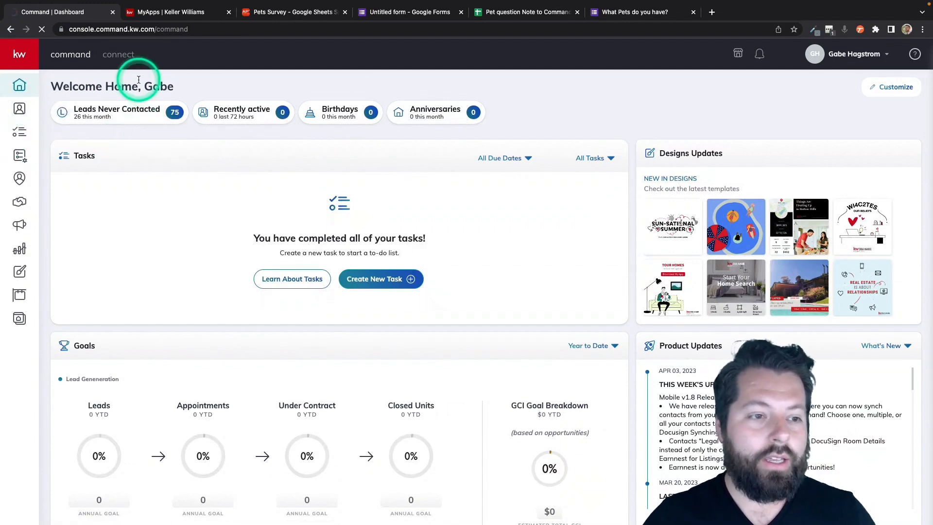
pyautogui.click(20, 110)
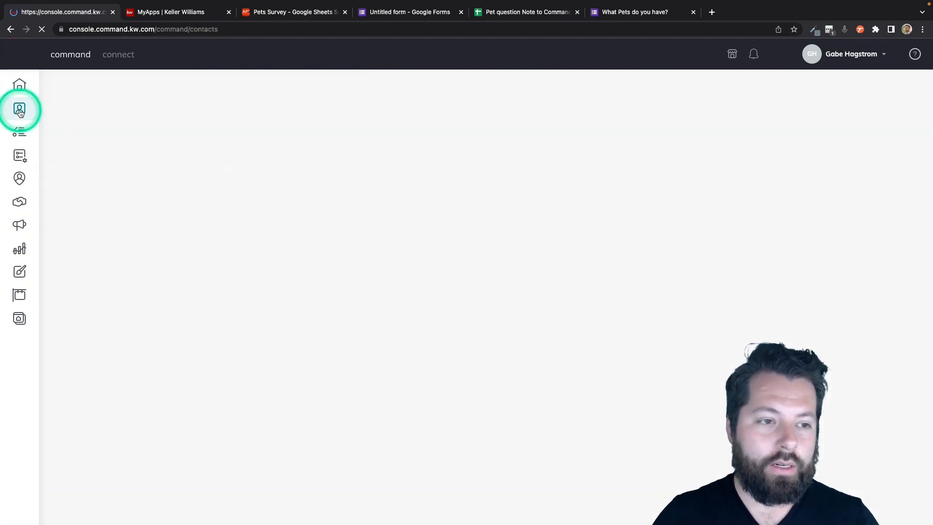
pyautogui.click(108, 194)
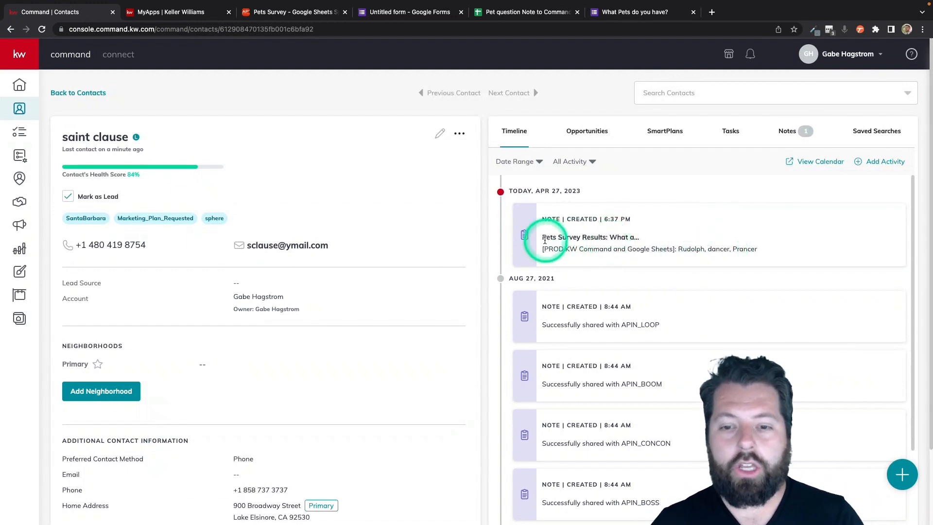
pyautogui.moveTo(544, 240); pyautogui.dragTo(632, 235)
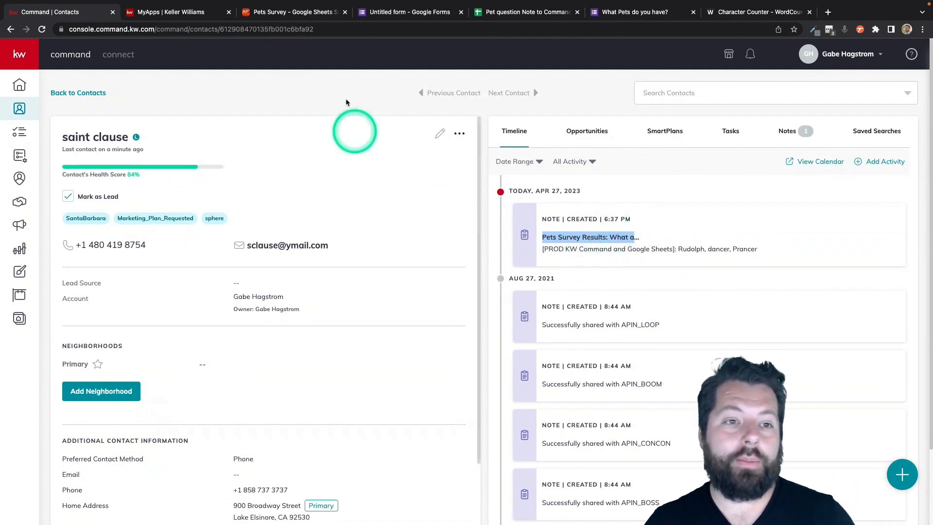
# - Return to the editor of the "What Pets do you have?" Google Form and open its sending options
pyautogui.moveTo(377, 12)
pyautogui.click(626, 37)
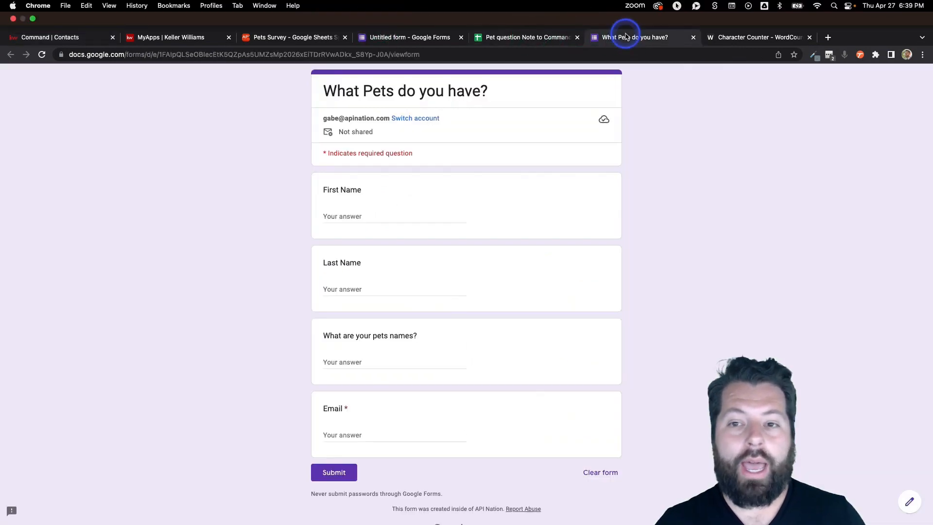
pyautogui.click(388, 37)
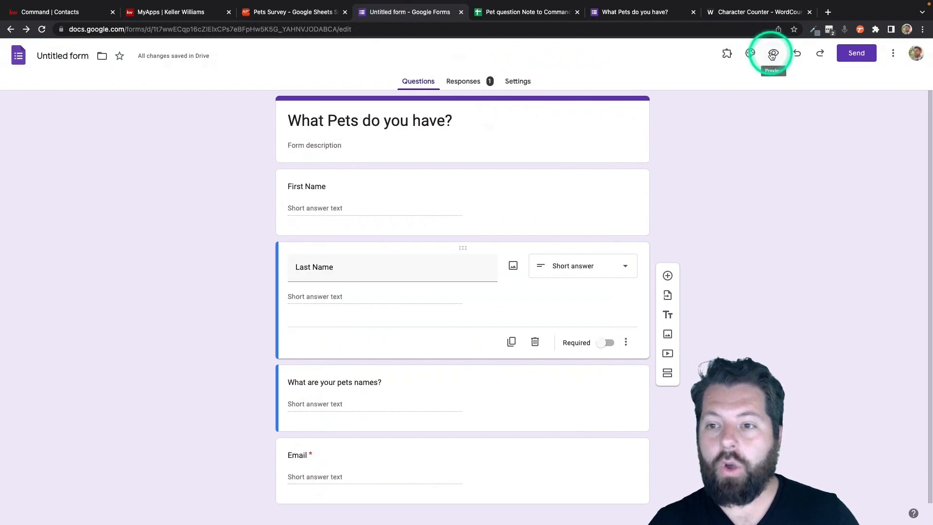
pyautogui.click(856, 53)
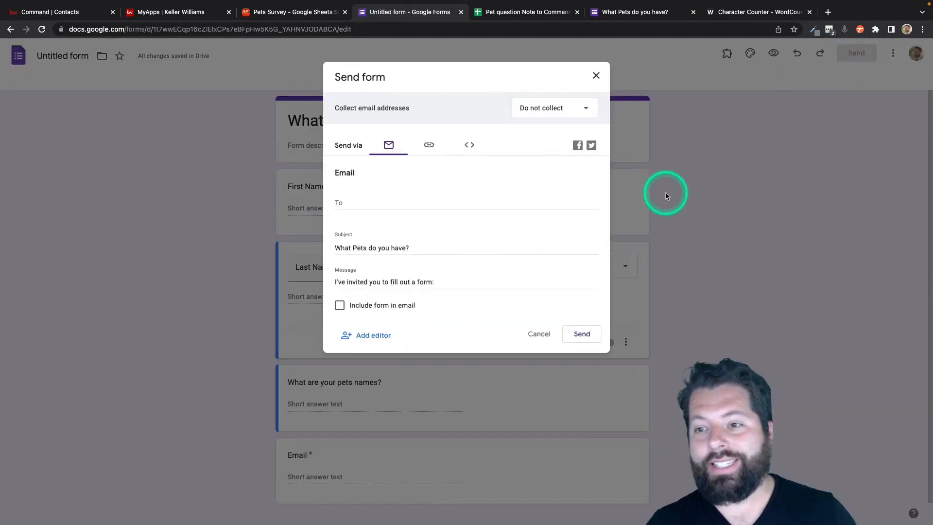